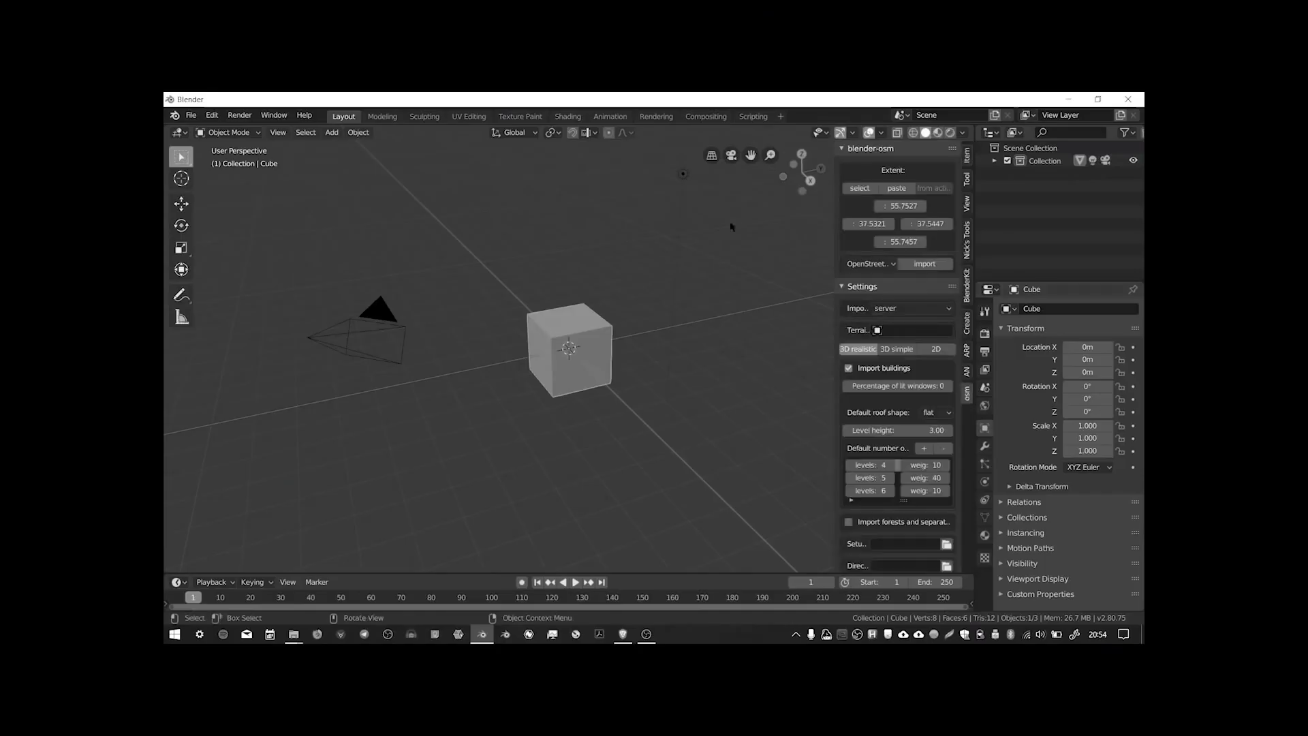
- Define a map extent around Blackfriars in central London, shrinking the selection rectangle to fit, and copy its coordinates
scroll(729, 343, "up", 10)
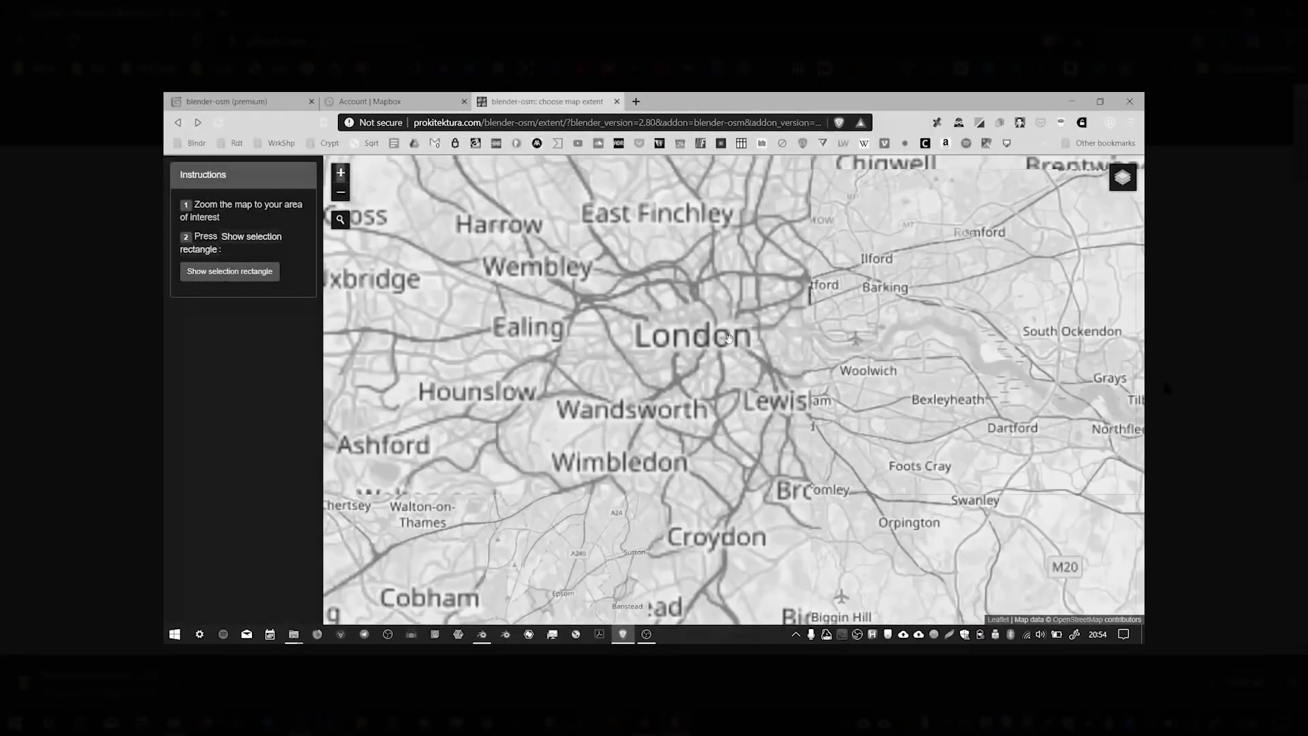
left_click(233, 271)
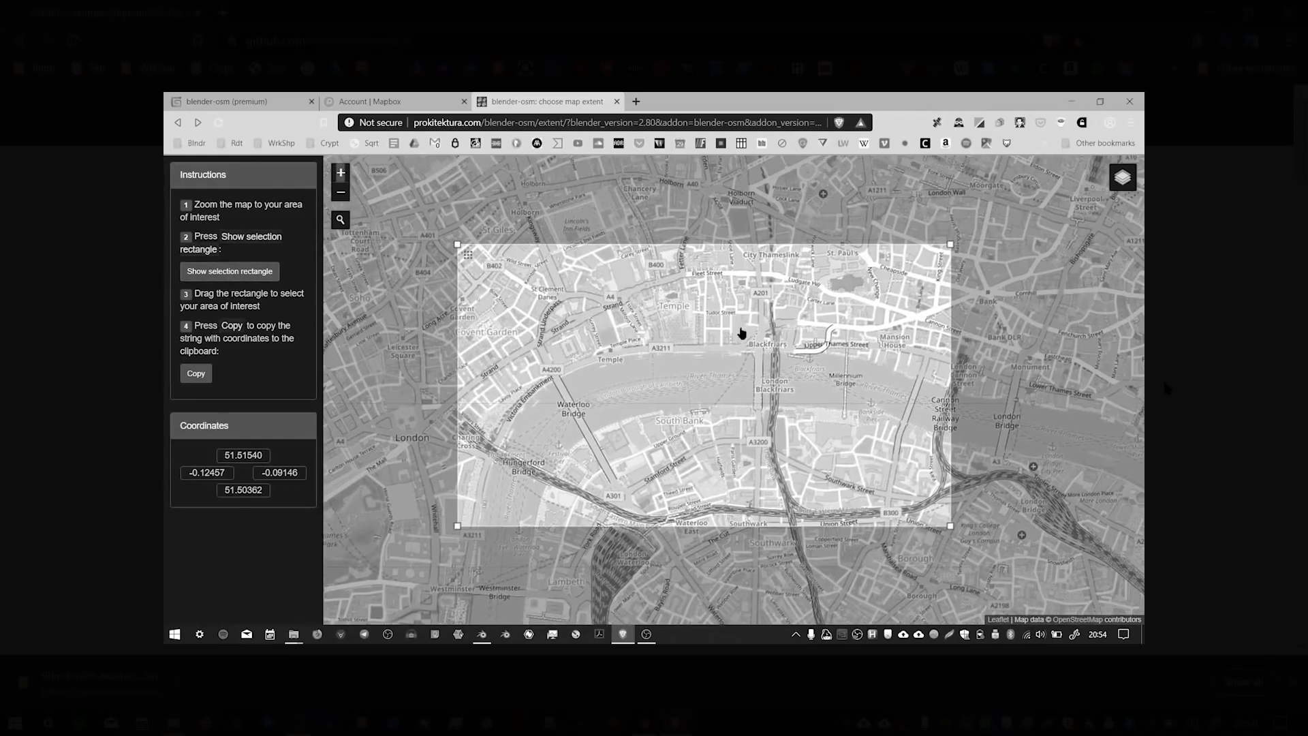
left_click_drag(738, 330, 664, 286)
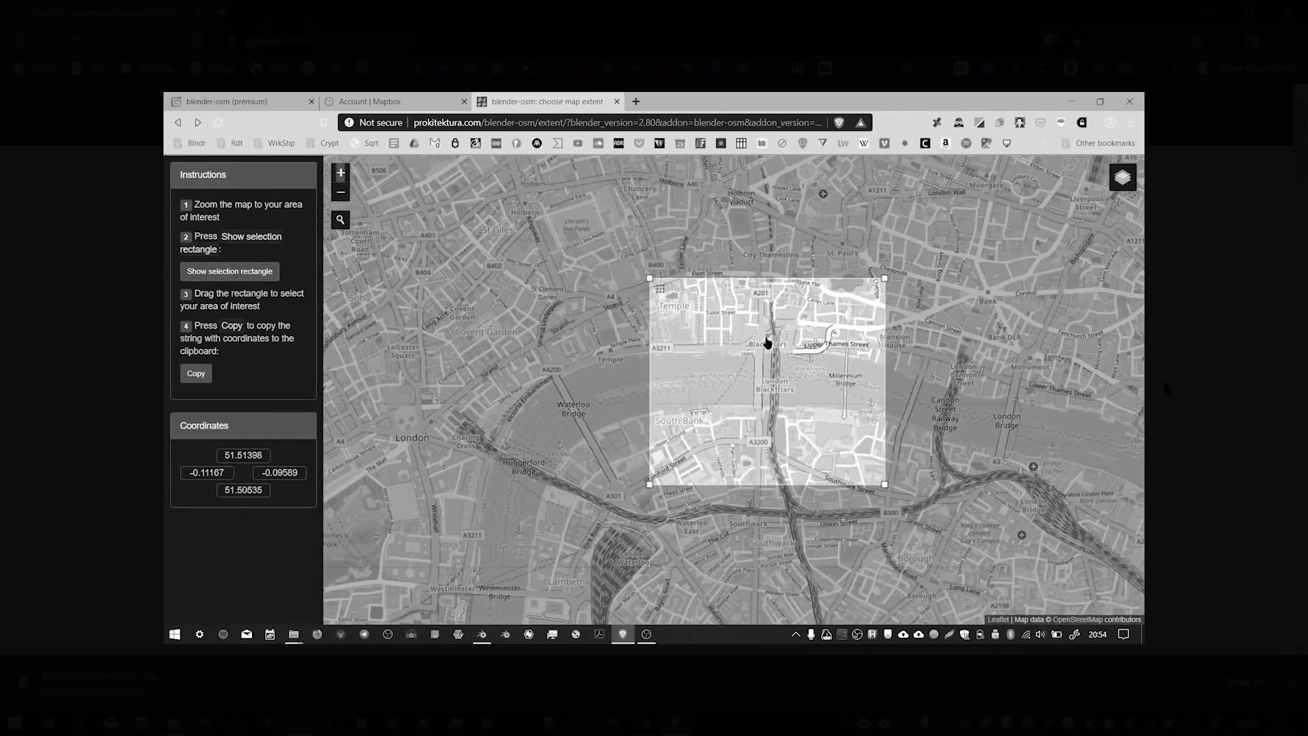
left_click(203, 377)
- Switch to Blender and paste the copied coordinates as the blender-osm import extent
left_click(482, 634)
left_click(897, 189)
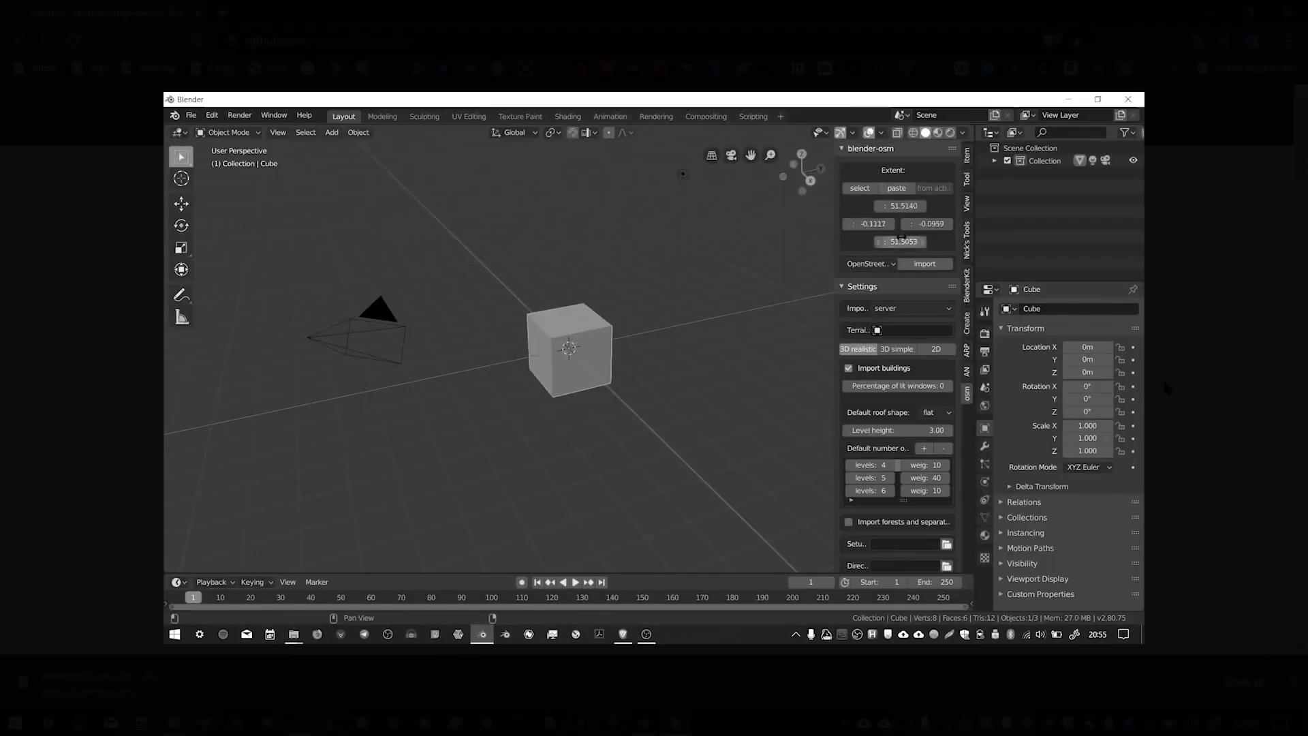
left_click(870, 264)
left_click(861, 292)
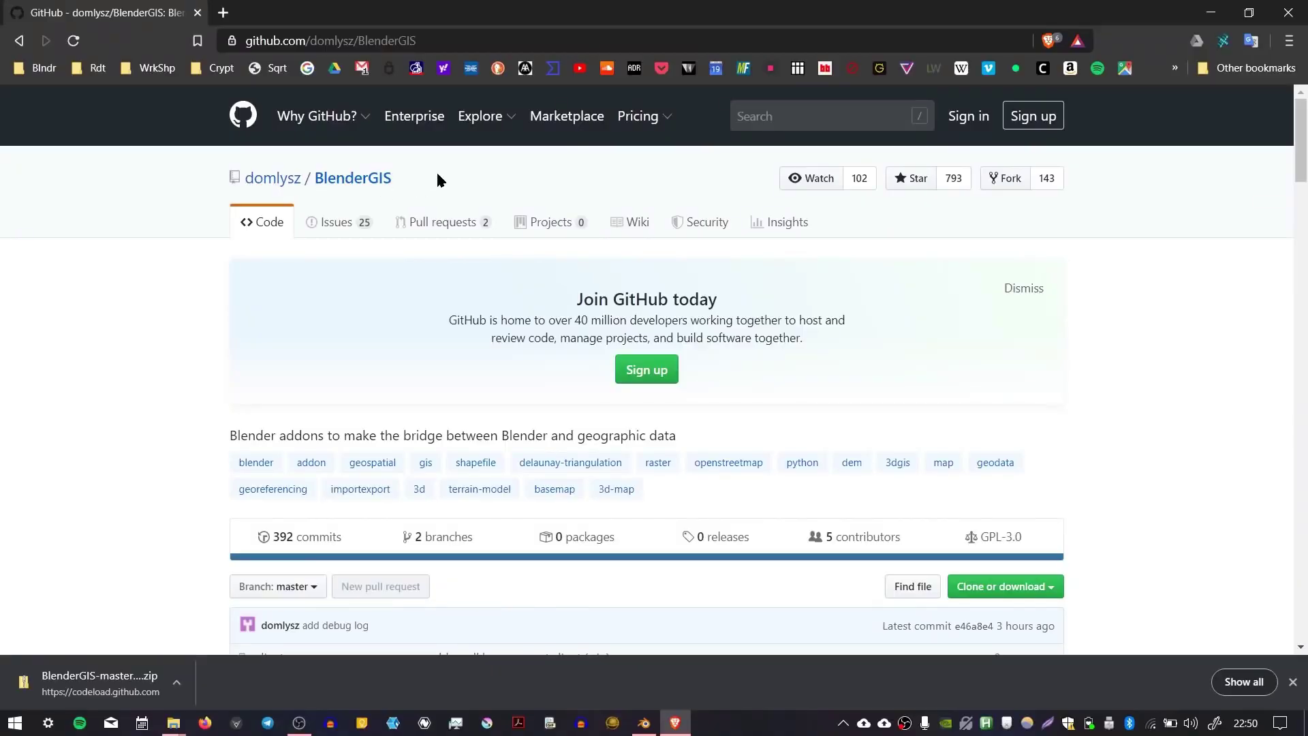
left_click_drag(437, 179, 318, 184)
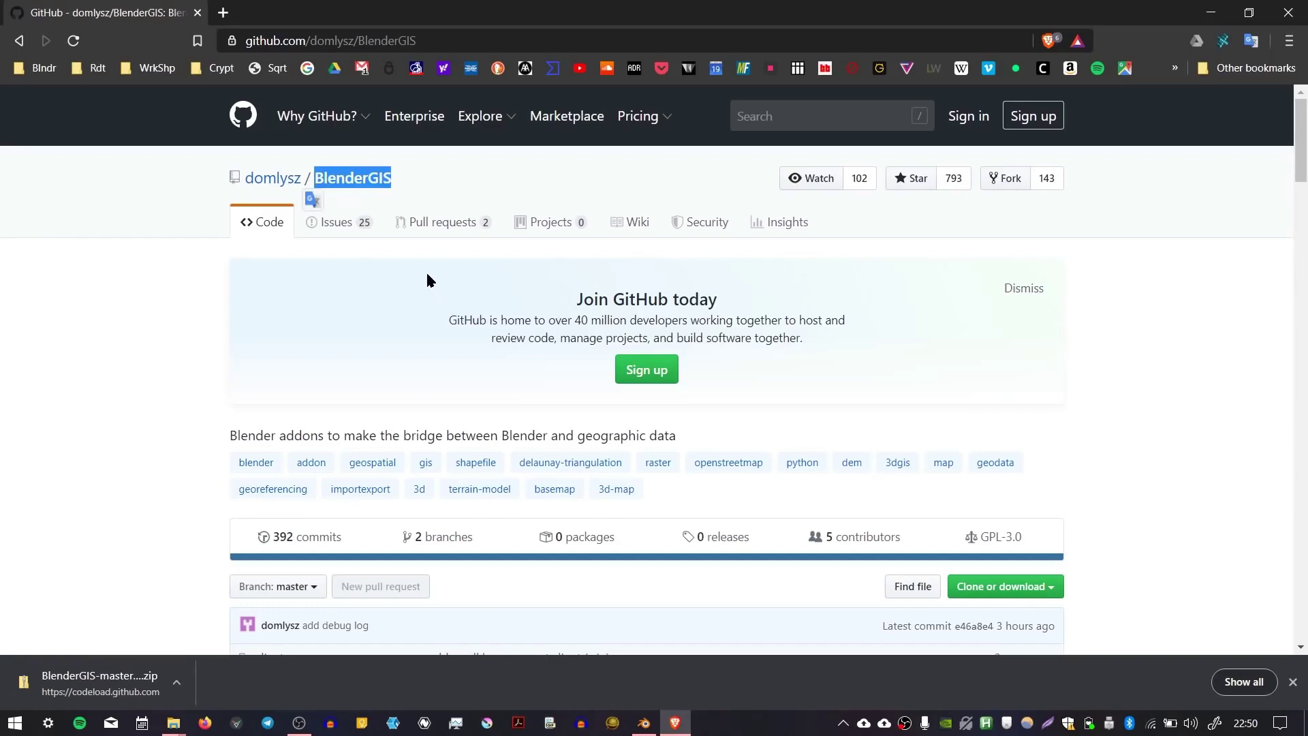
left_click(476, 198)
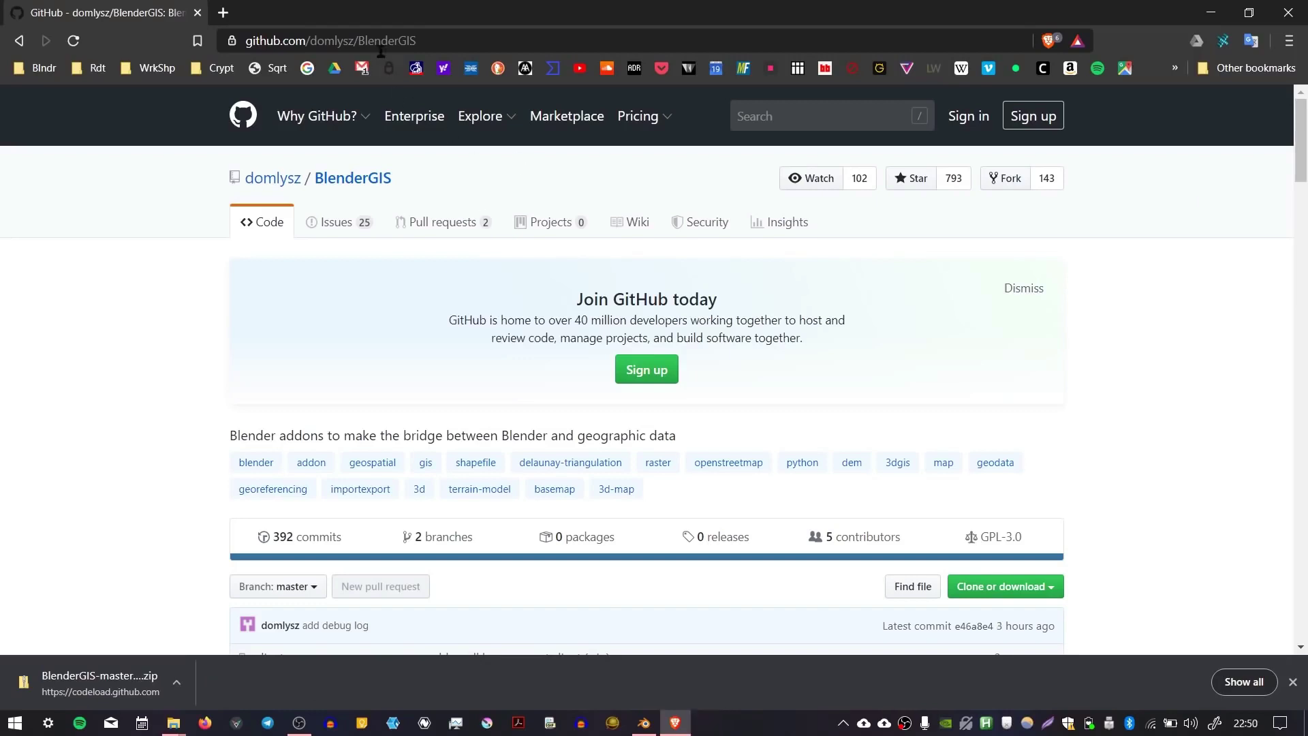
left_click(382, 44)
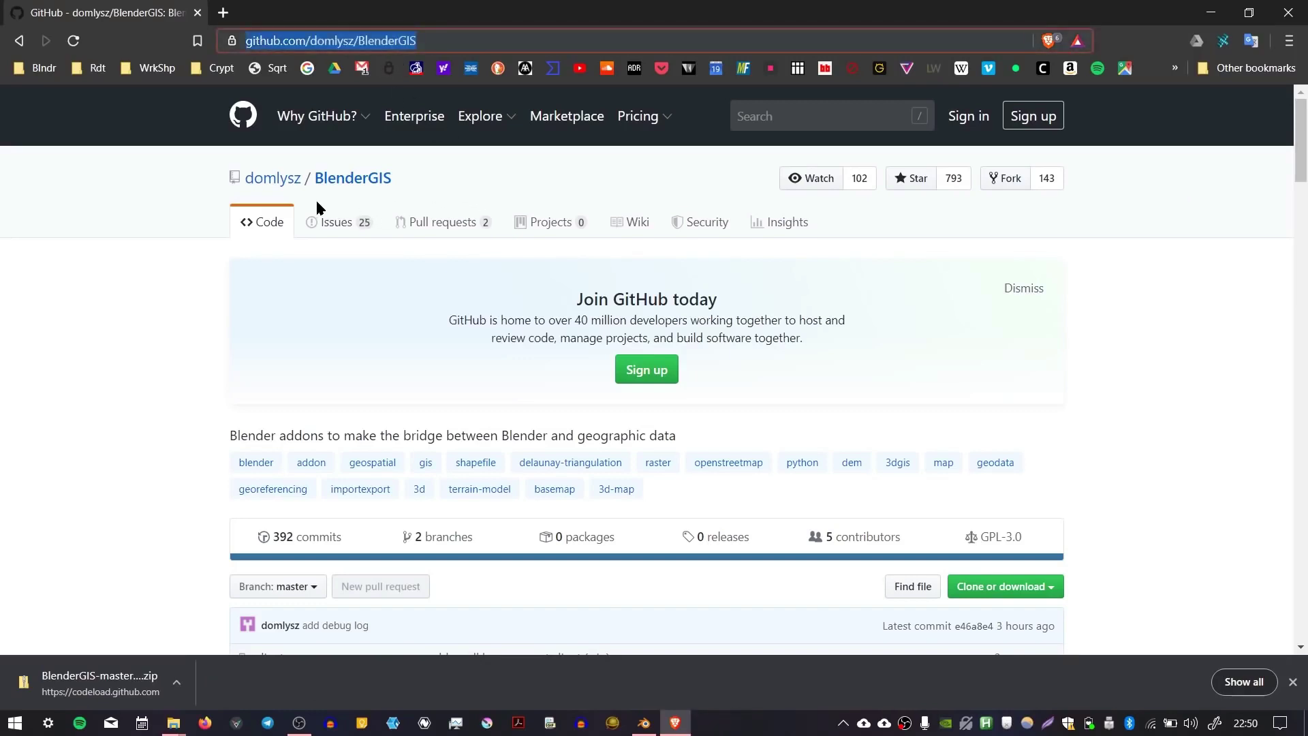
left_click(426, 182)
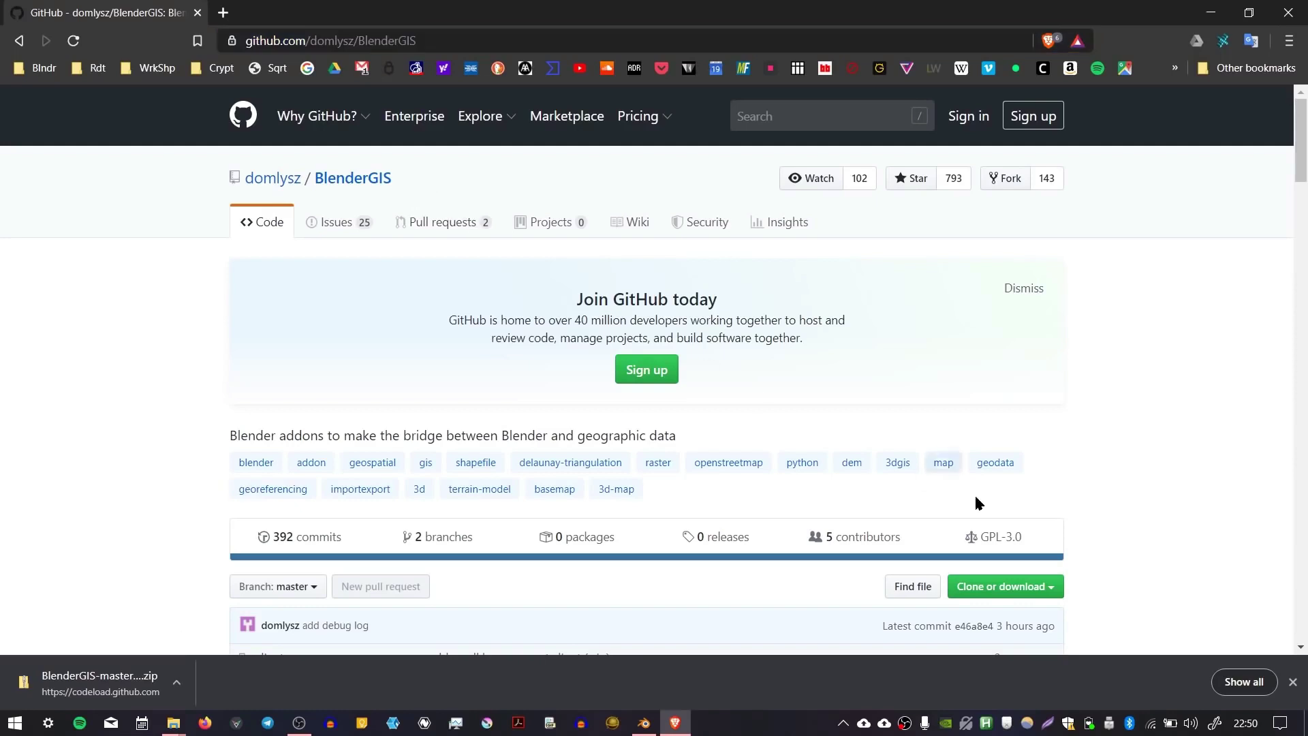
- Download the BlenderGIS repository from GitHub as a ZIP file
left_click(1002, 586)
scroll(1219, 395, "down", 4)
left_click(988, 436)
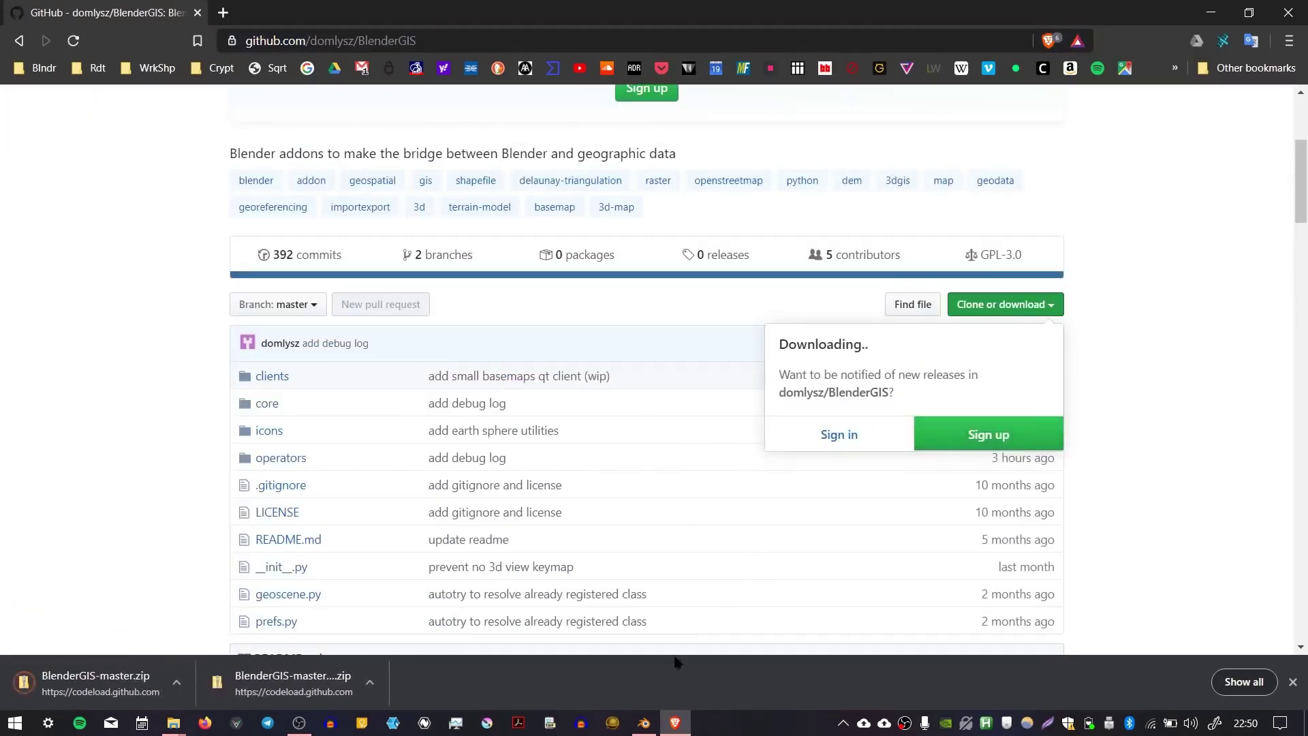
- Switch to Blender and start installing an add-on from file in the add-on preferences
left_click(644, 723)
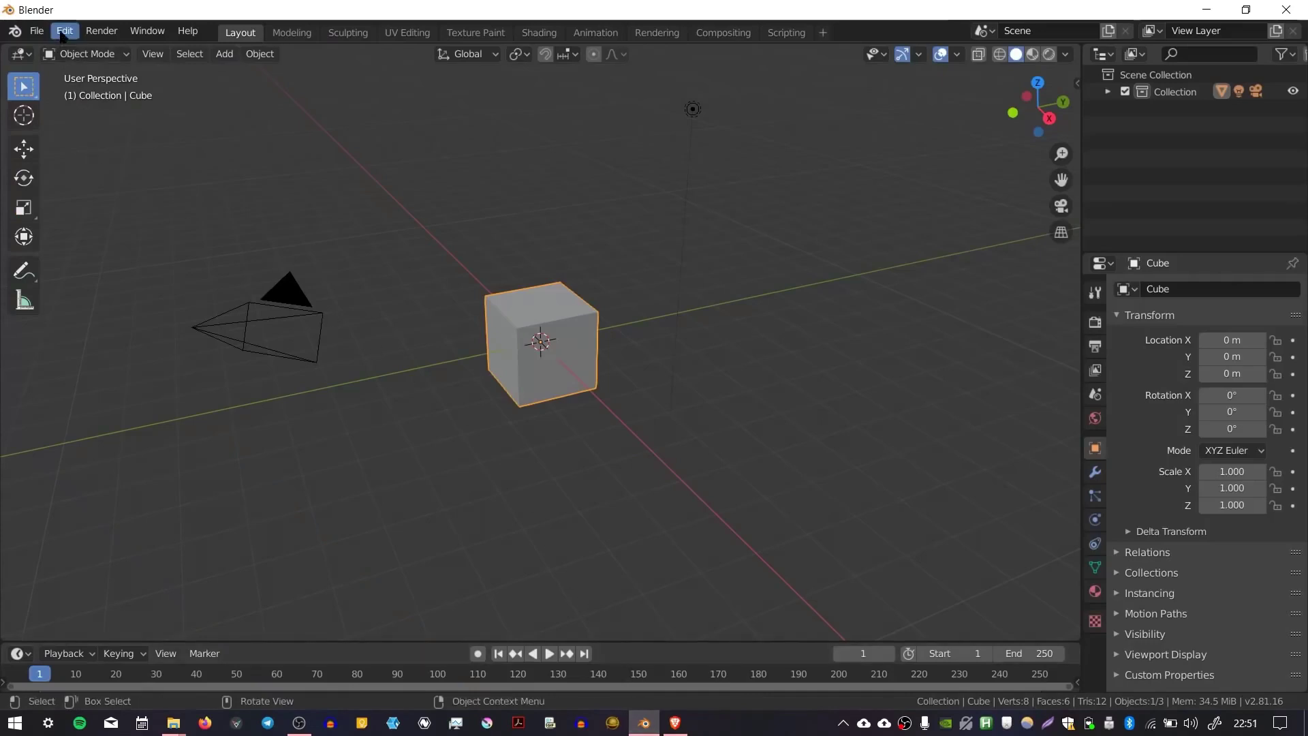
left_click(64, 31)
left_click(111, 278)
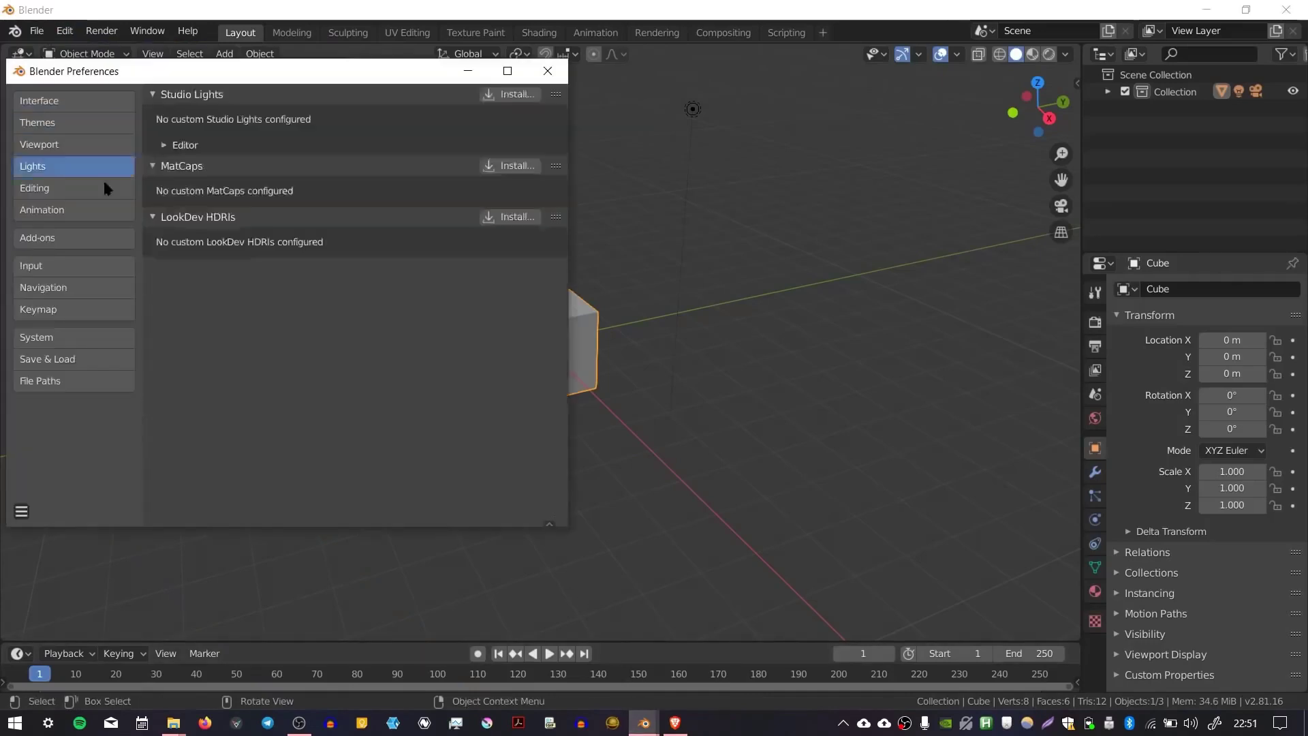
left_click(125, 240)
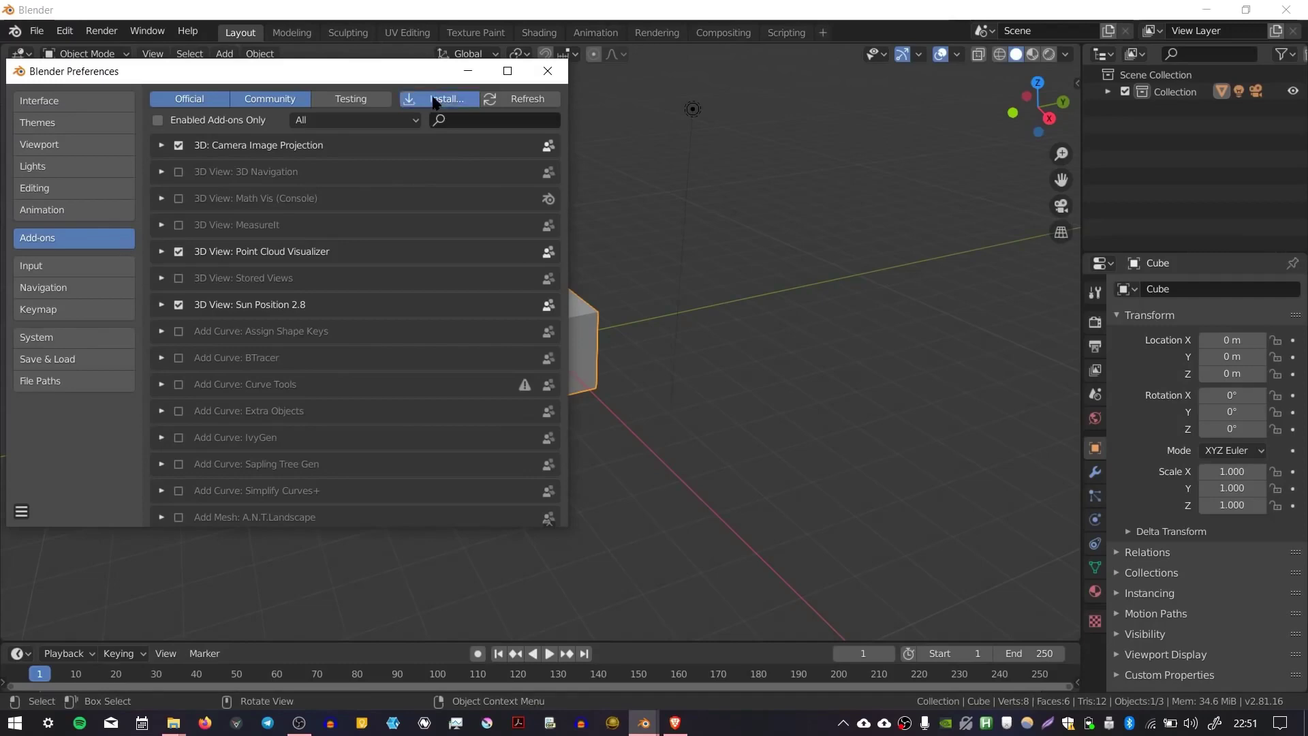
left_click(437, 105)
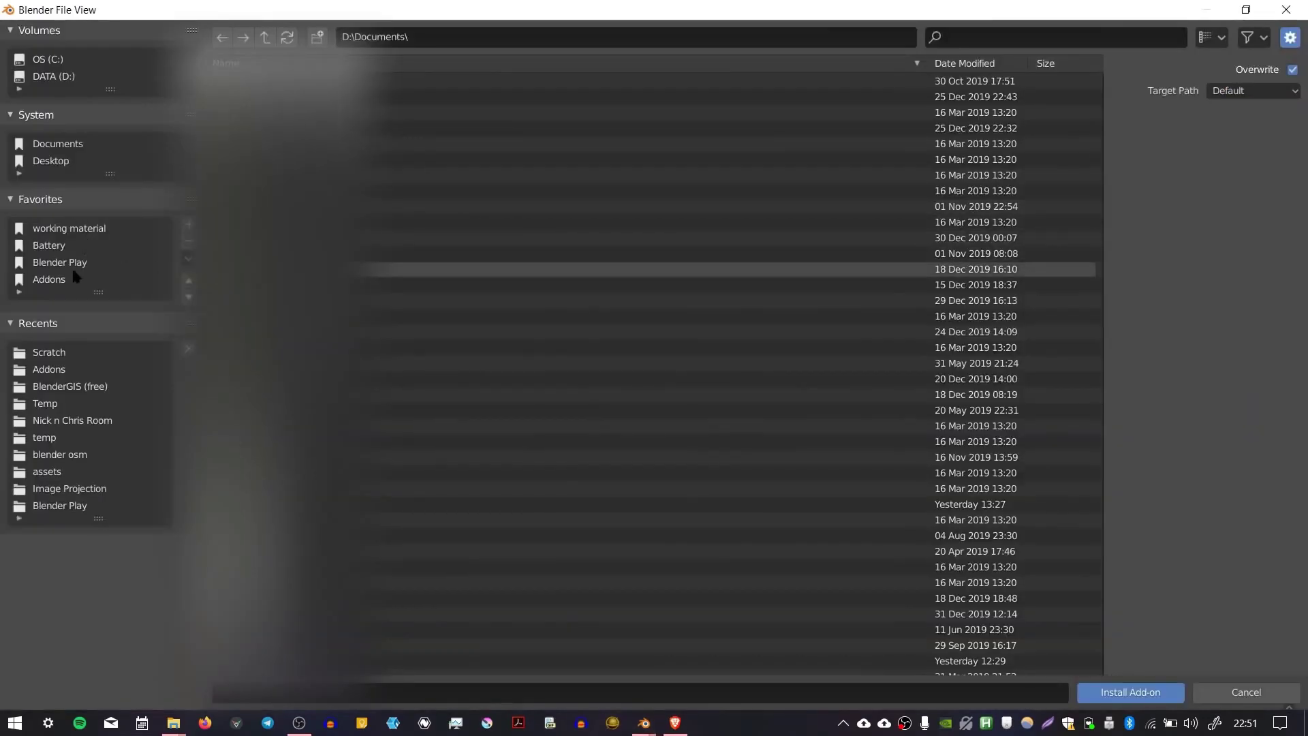
- Install the add-on from BlenderGIS-master.zip in D:\Downloads\Addons
left_click(84, 77)
double_click(388, 175)
double_click(382, 96)
left_click(301, 298)
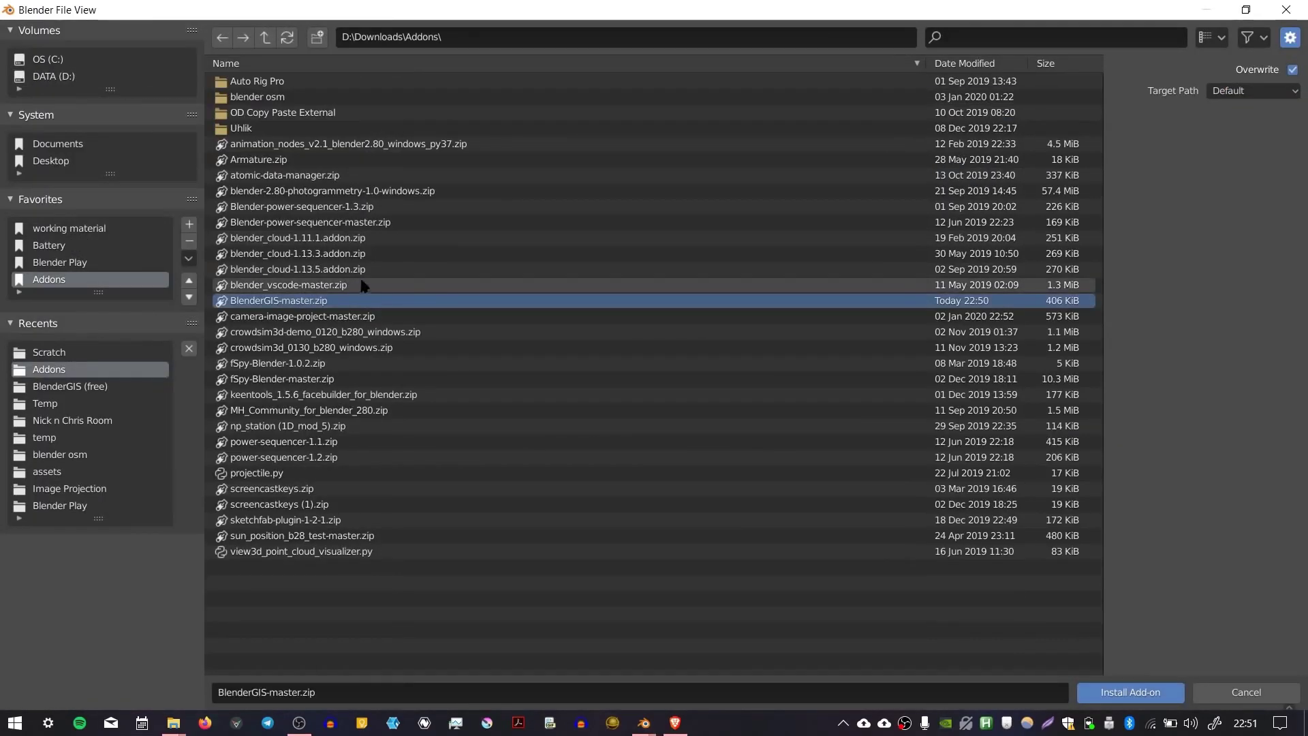
left_click(1131, 692)
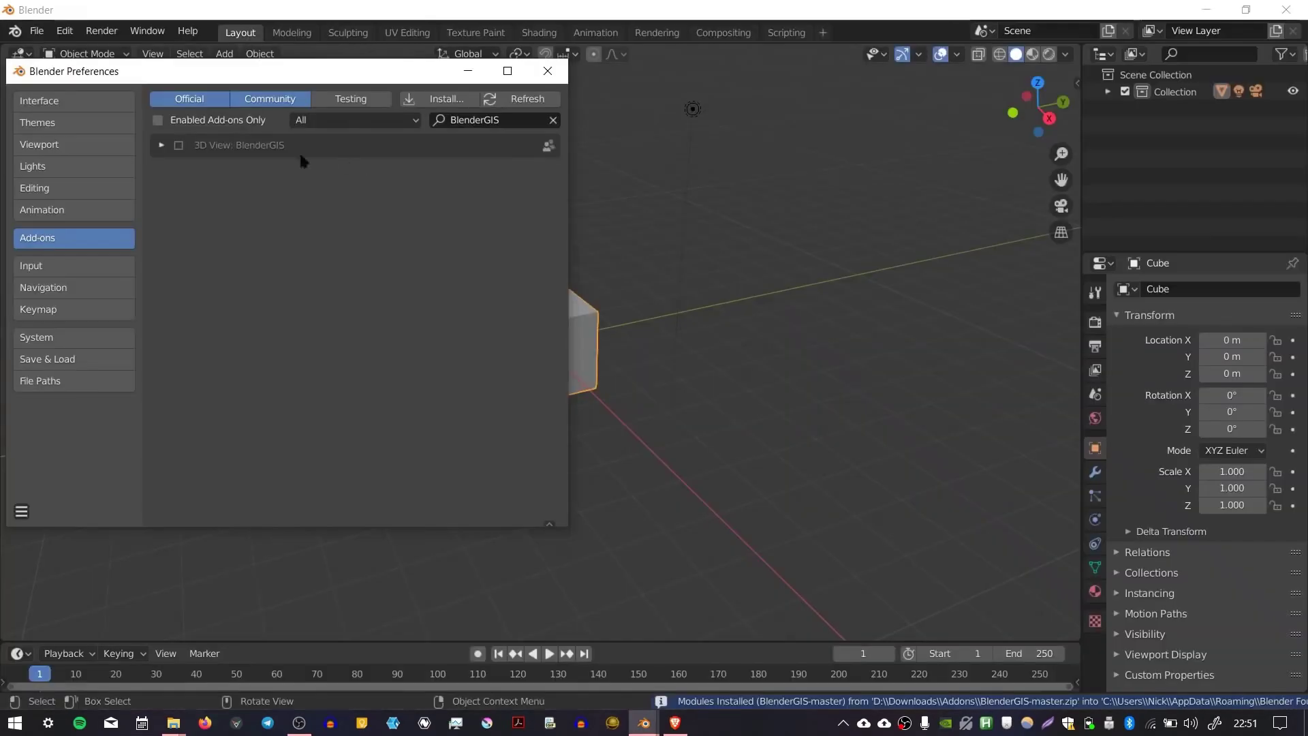
- Enable the BlenderGIS add-on and expand its details to reach the basemap and import/export preferences
left_click(179, 146)
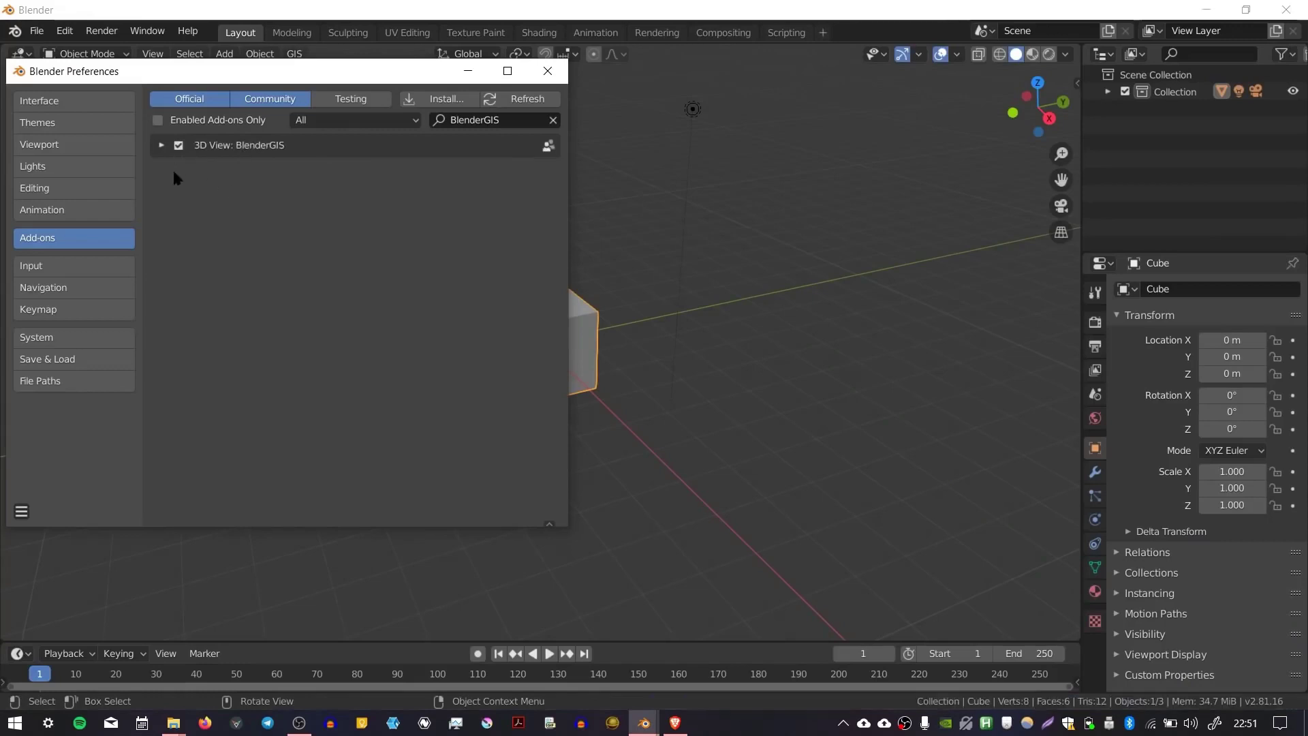
left_click(162, 146)
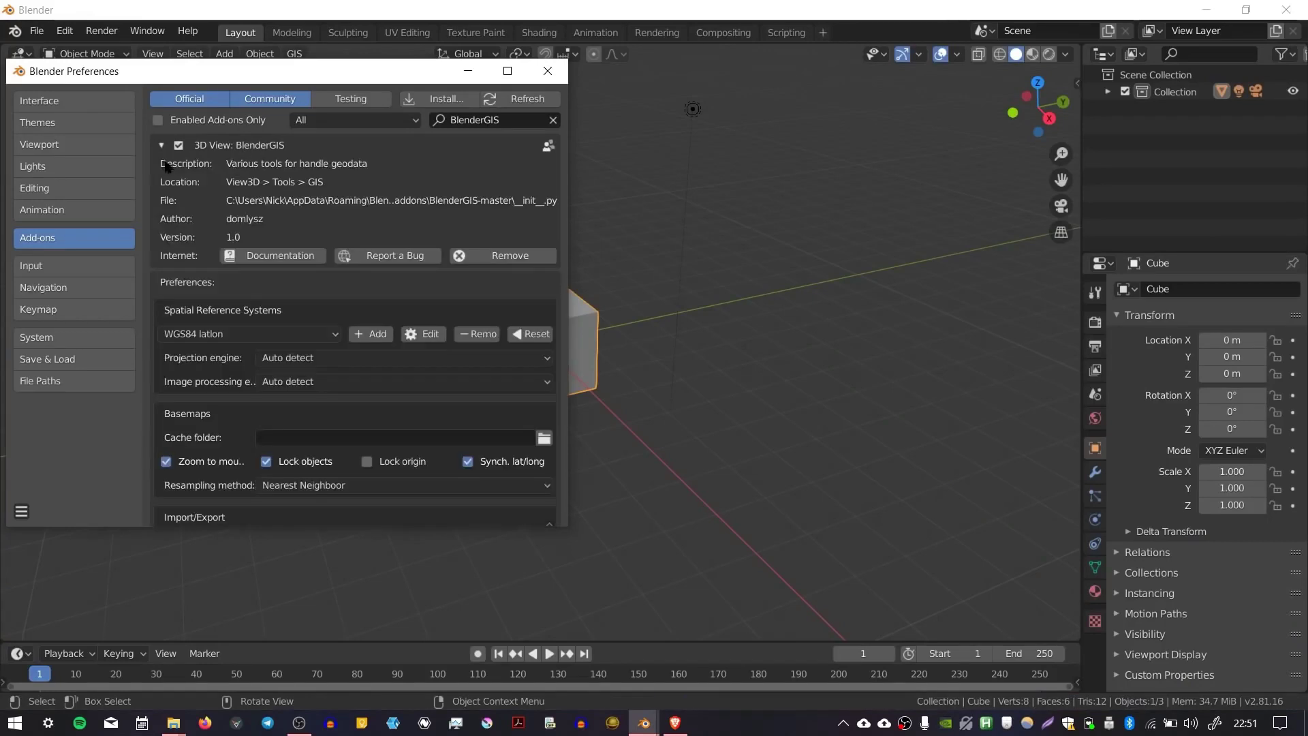
scroll(565, 525, "down", 5)
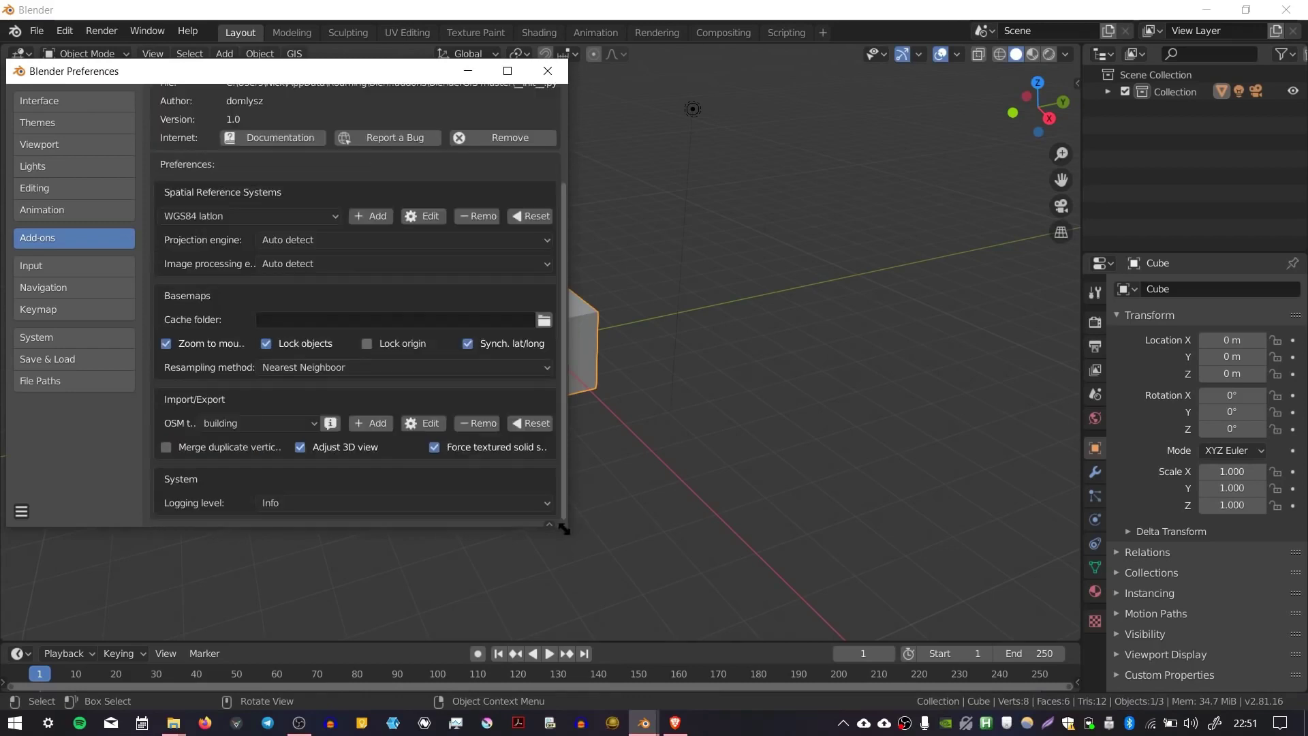
mouse_move(563, 252)
left_mouse_down()
mouse_move(564, 237)
mouse_move(564, 266)
left_mouse_up()
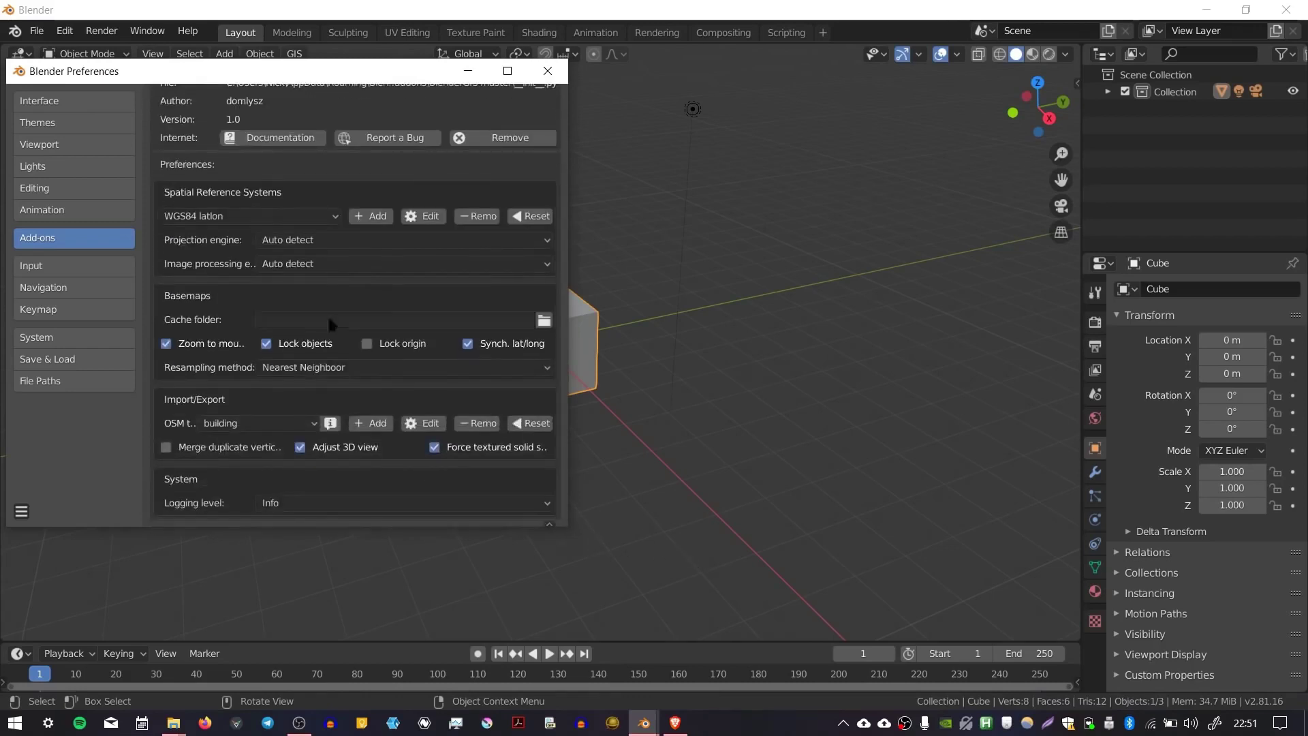
- Set the BlenderGIS basemap cache folder to D:\Scratch and close the preferences
left_click(544, 320)
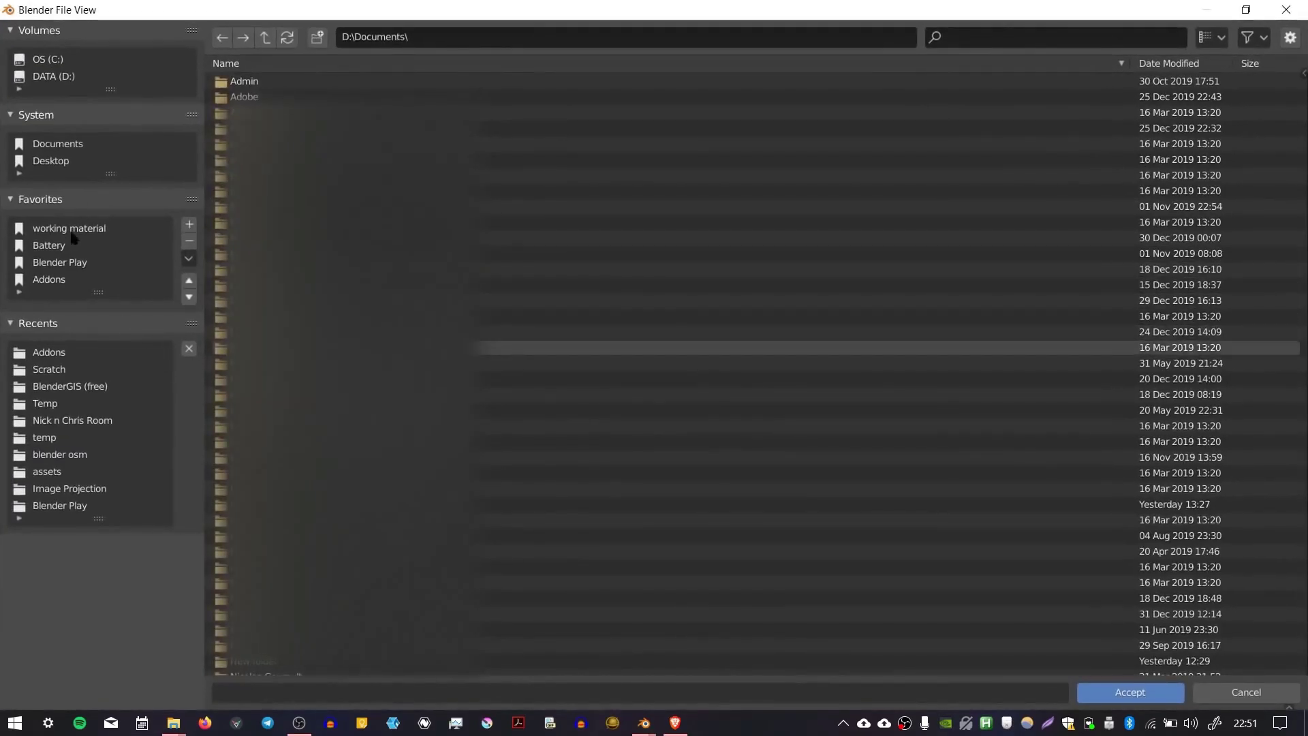
left_click(82, 76)
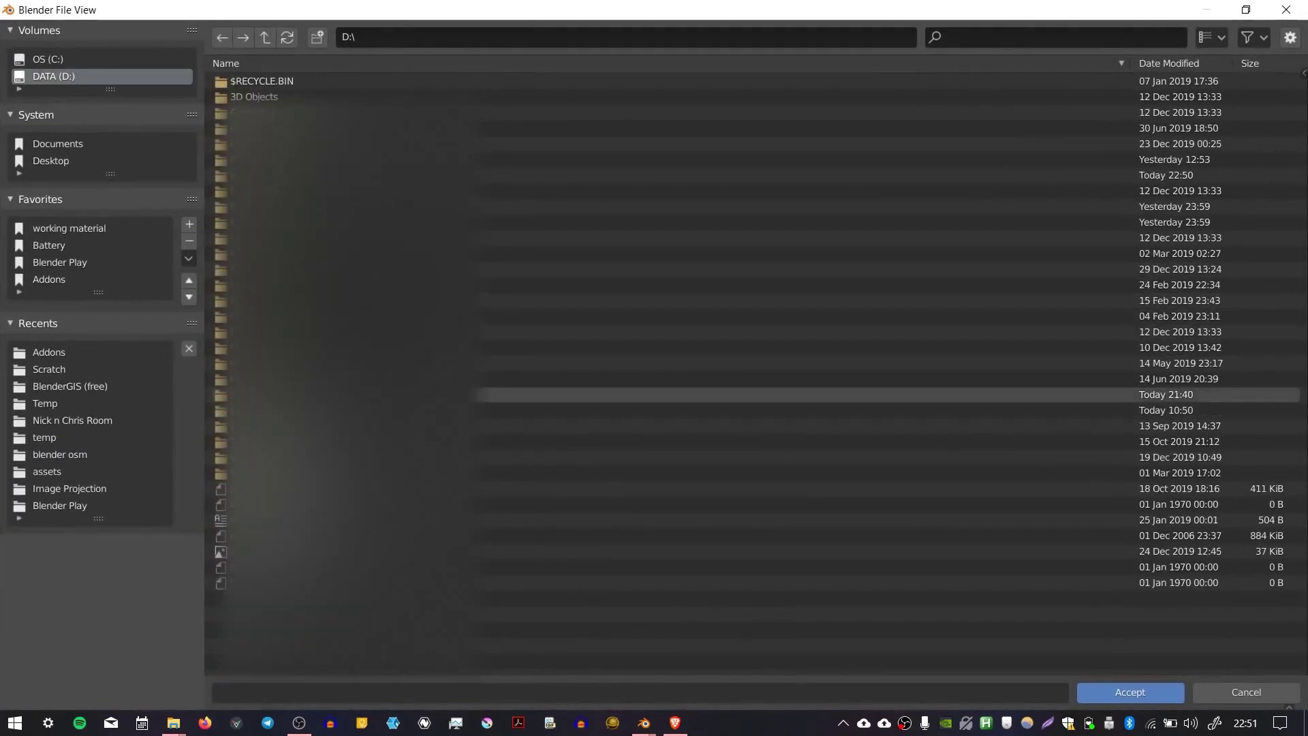
left_click(286, 394)
double_click(267, 394)
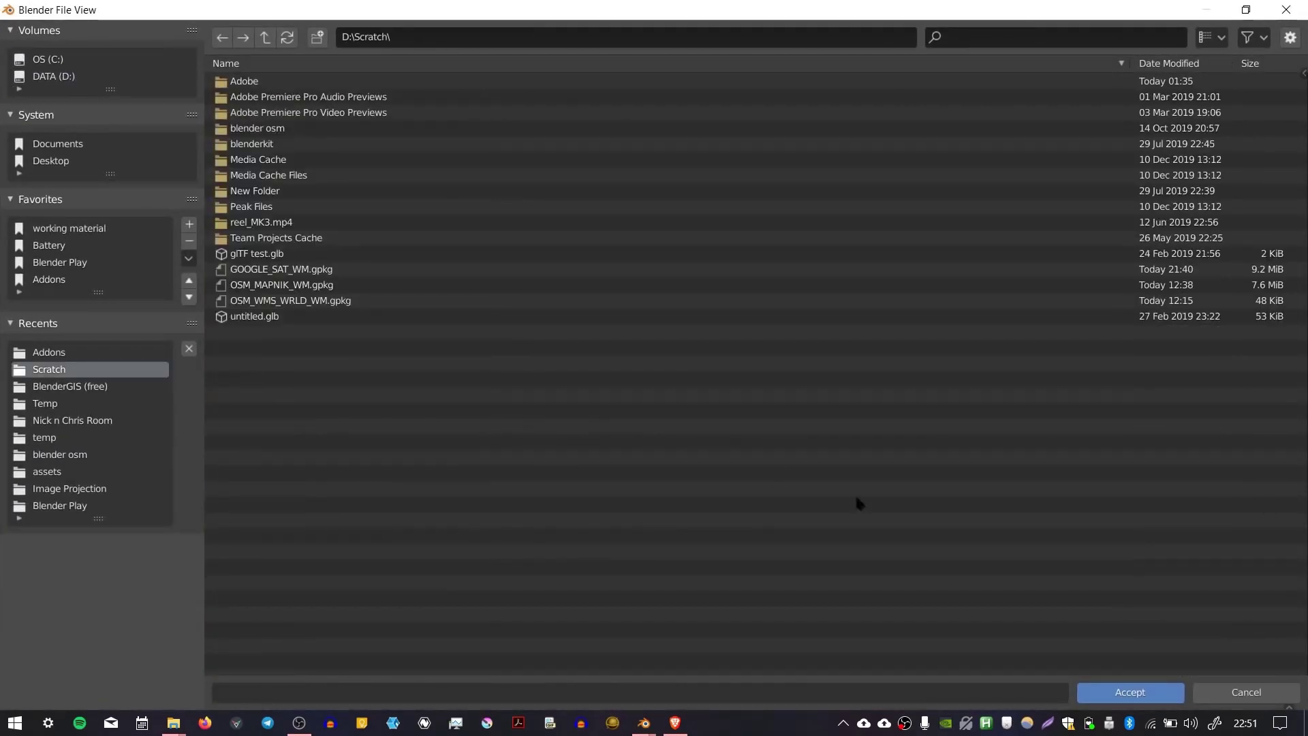
left_click(1089, 694)
left_click_drag(563, 79, 594, 96)
left_click(724, 84)
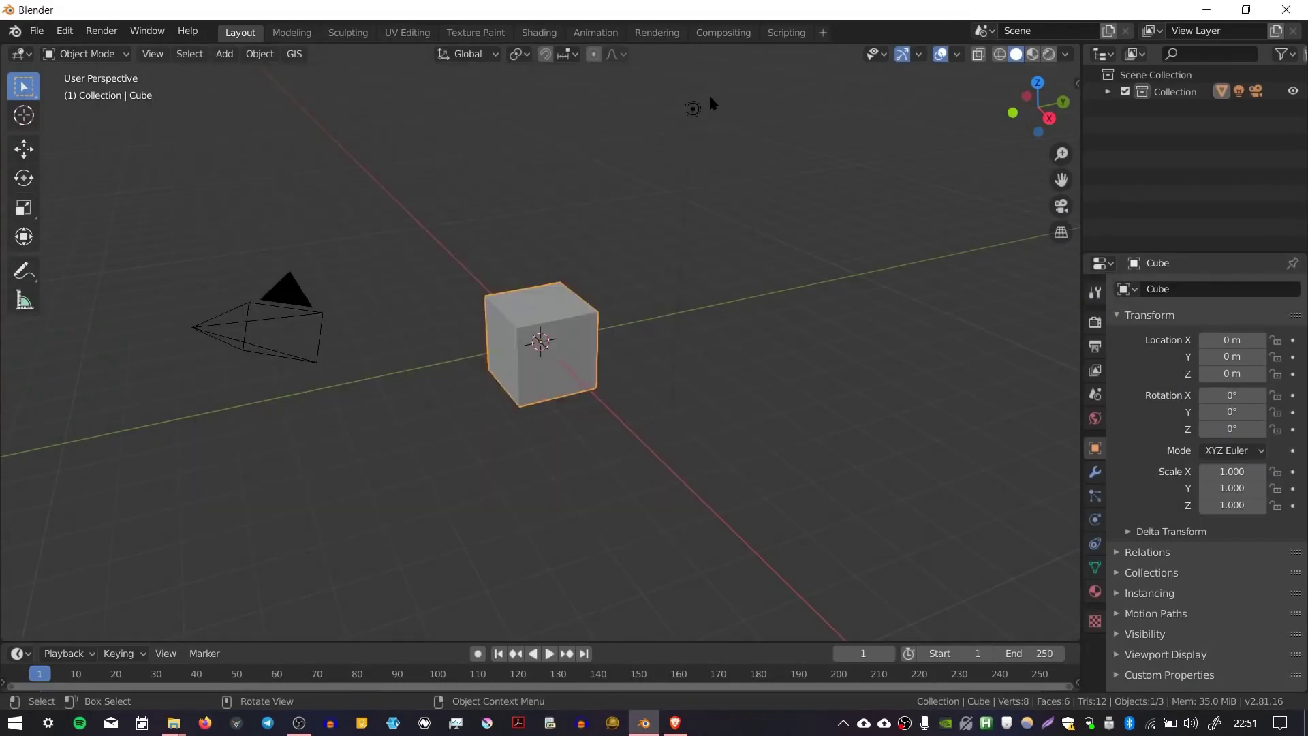
- Load a BlenderGIS web basemap with Google as the source and Satellite as the layer
left_click(294, 55)
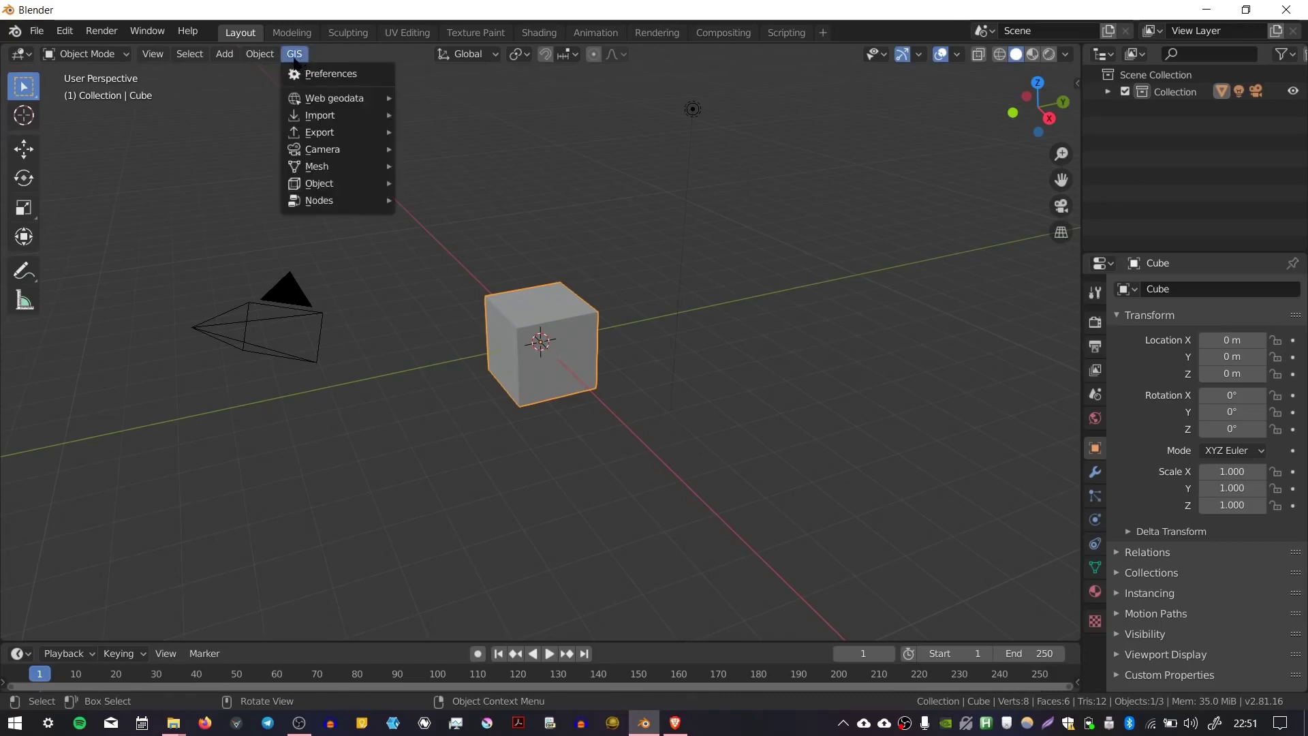
mouse_move(309, 102)
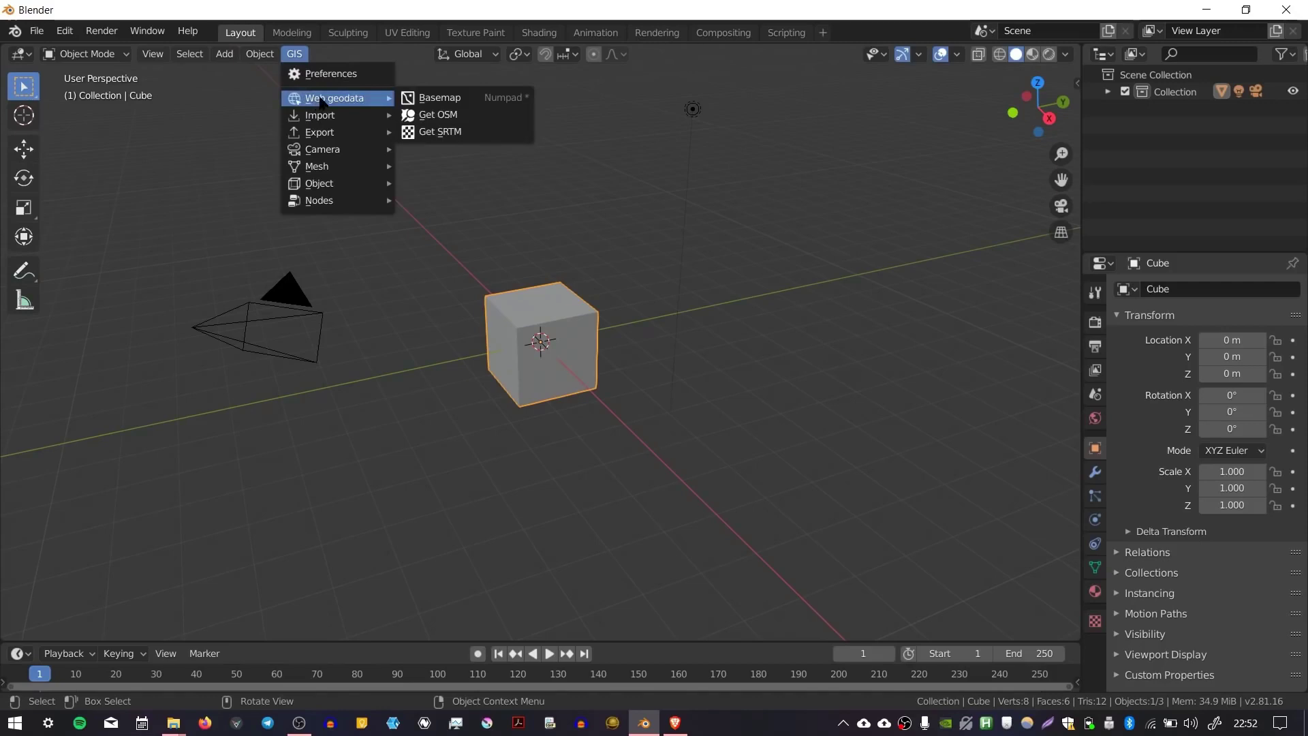
left_click(523, 103)
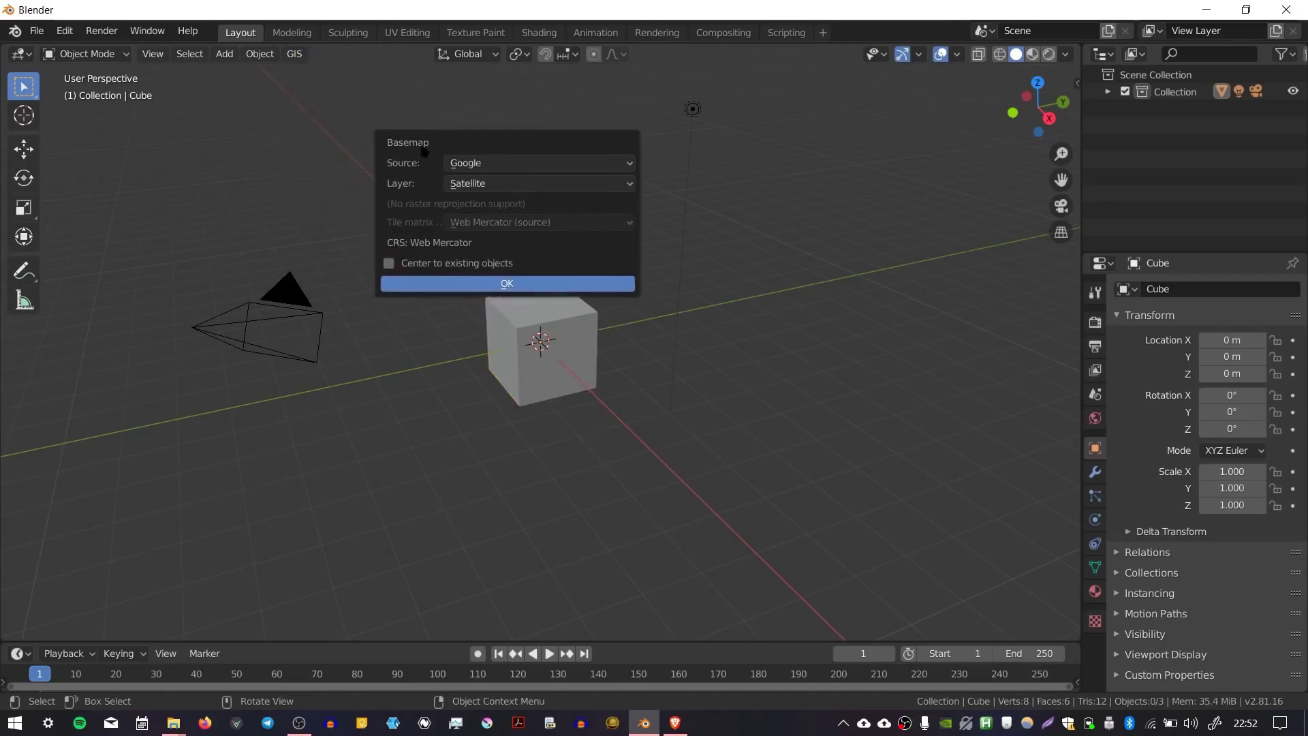
left_click_drag(413, 143, 392, 105)
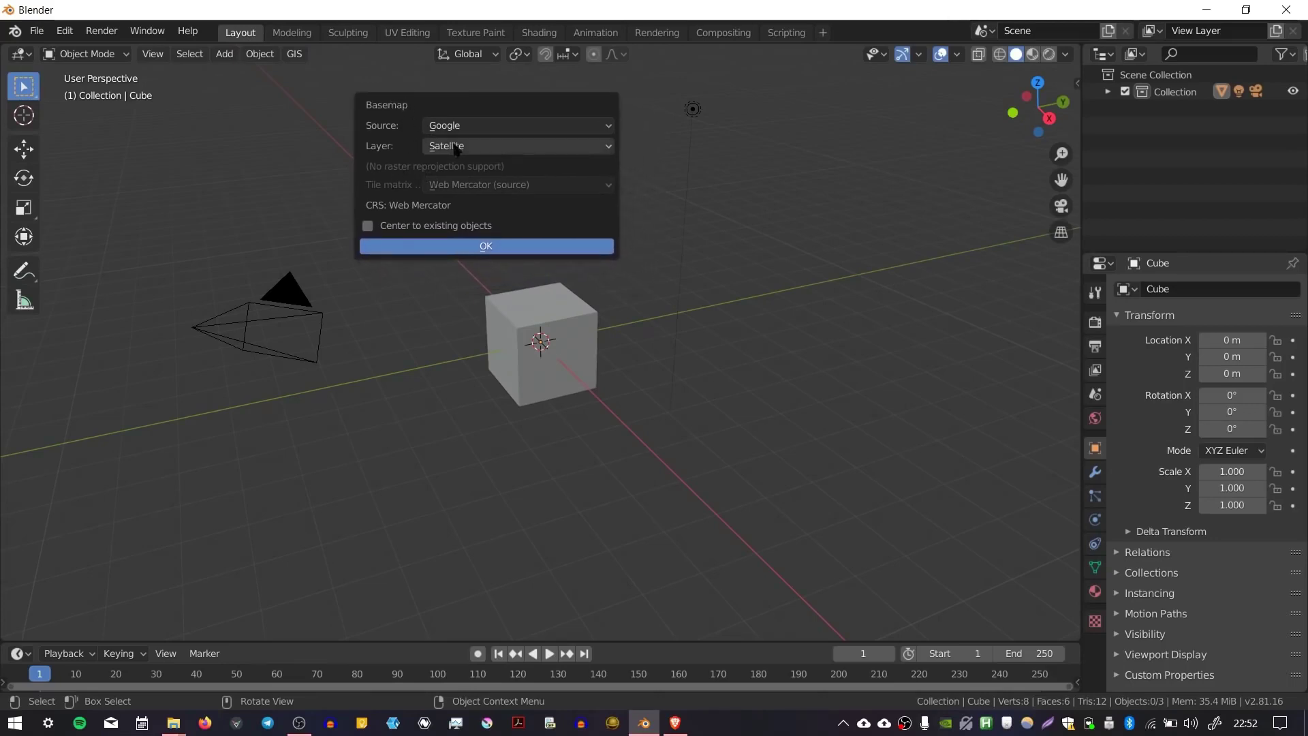
left_click(470, 131)
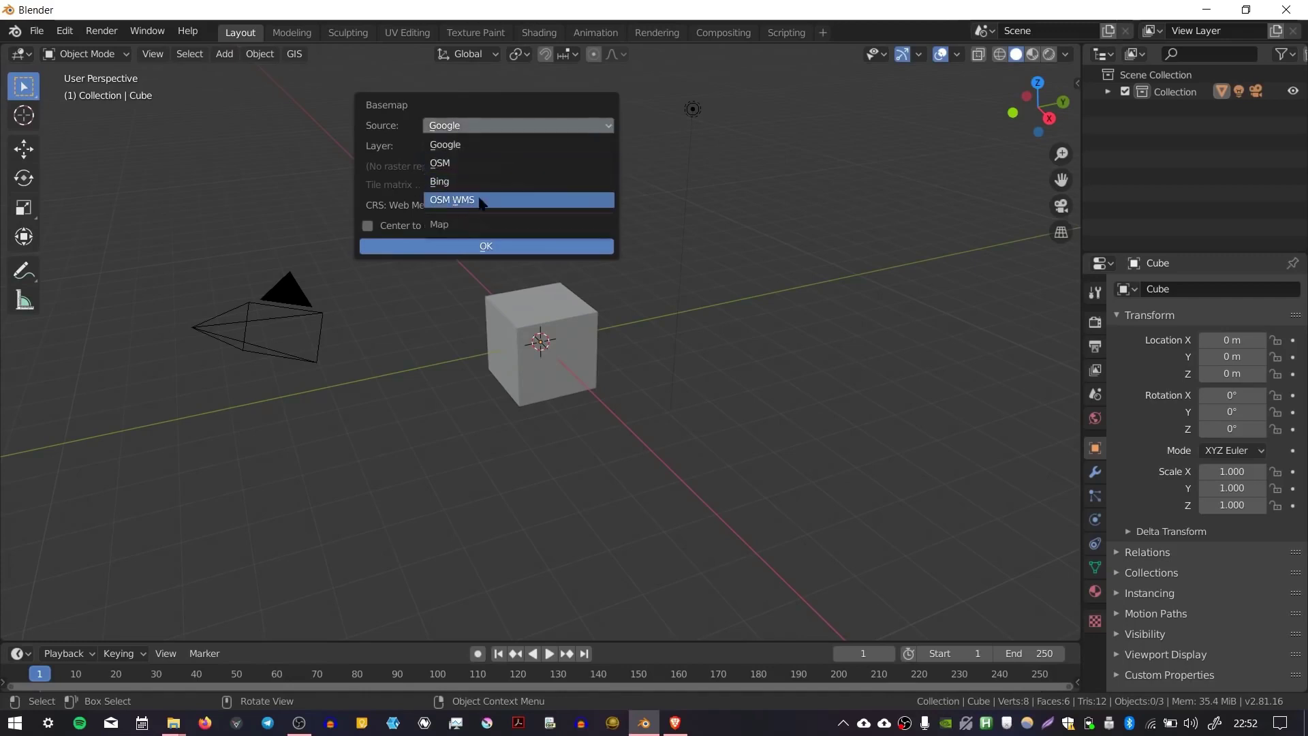
left_click(395, 135)
left_click(444, 146)
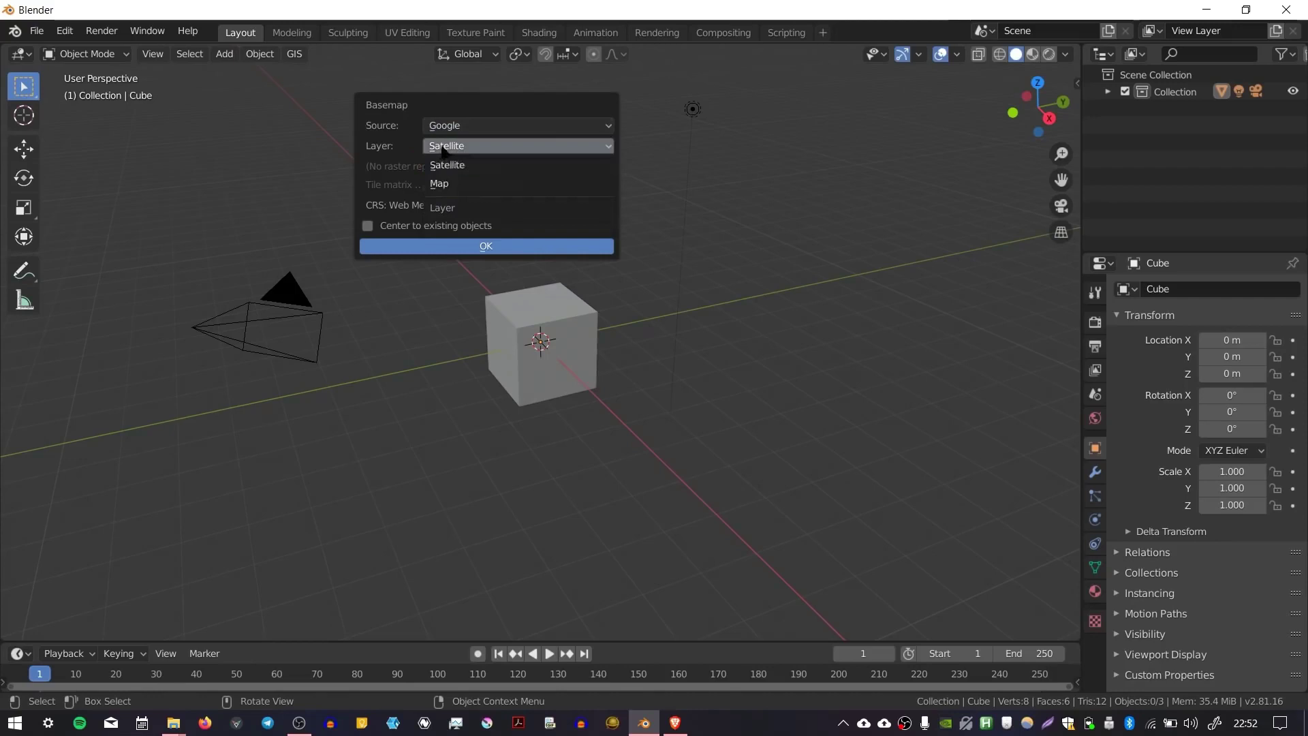
left_click(395, 138)
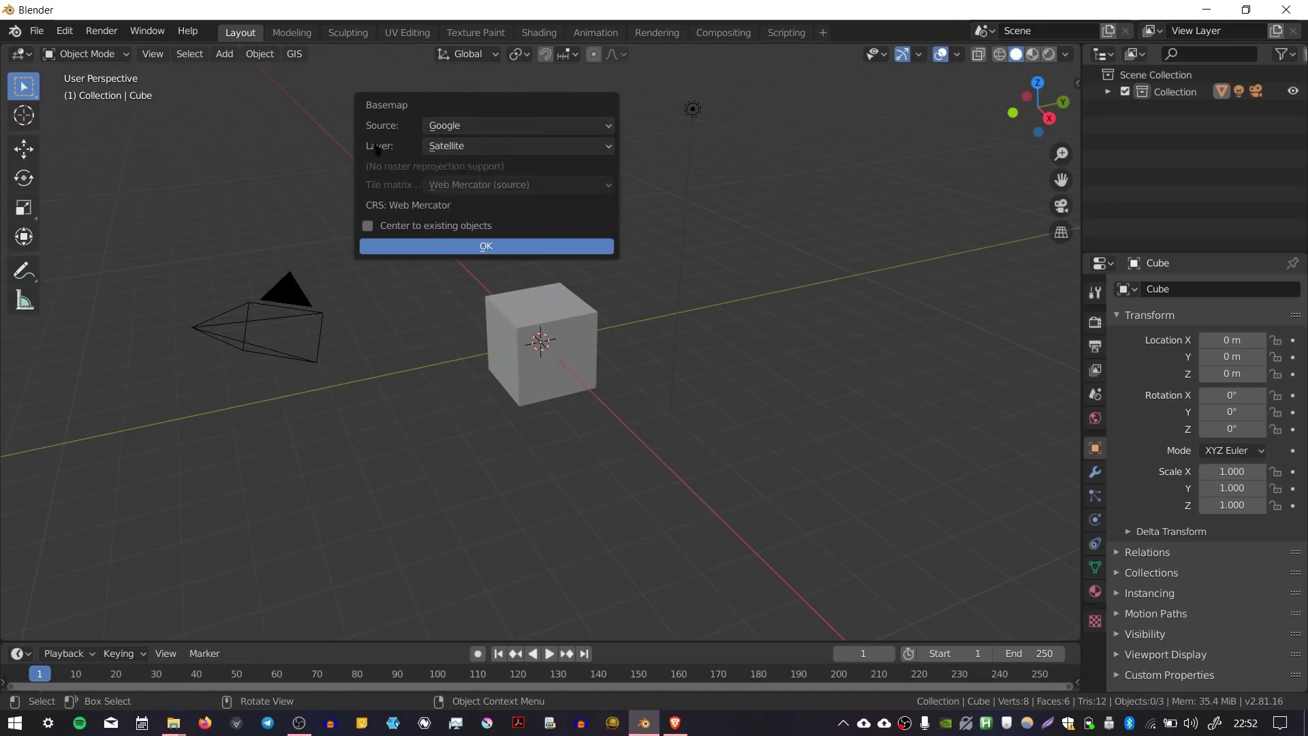
left_click(453, 247)
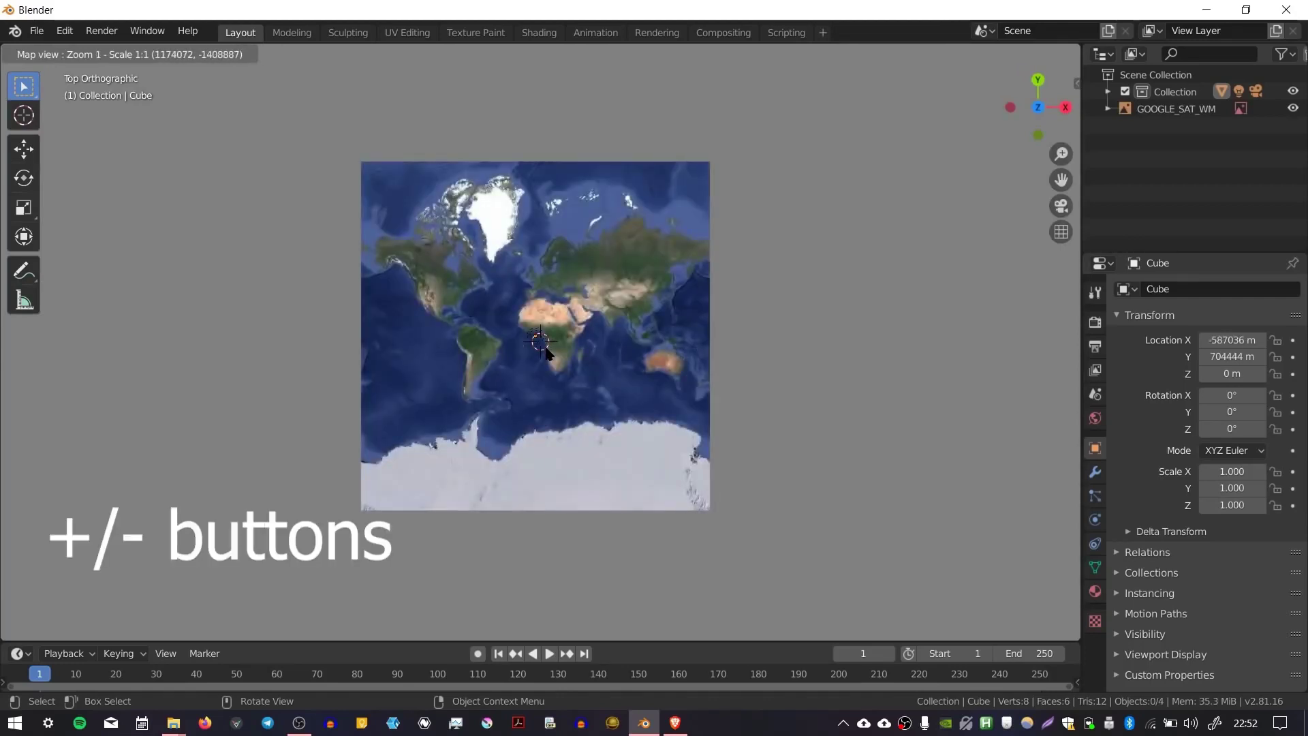
- Navigate the satellite basemap from Africa to the British Isles and western Europe at zoom level 6
key("KP_Add")
key("KP_Add")
key("KP_Add")
key("KP_Add")
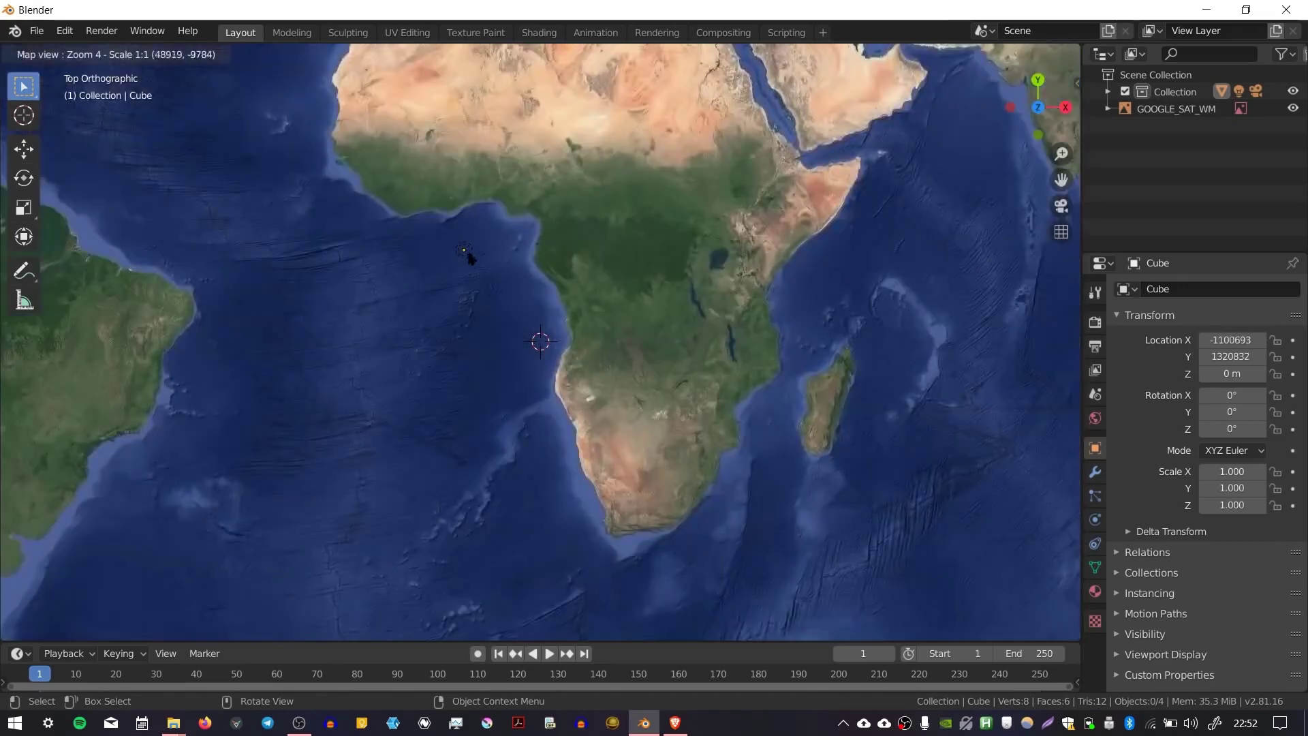
middle_click_drag(438, 152, 549, 475)
middle_click_drag(562, 294, 535, 438)
scroll(538, 454, "up", 2)
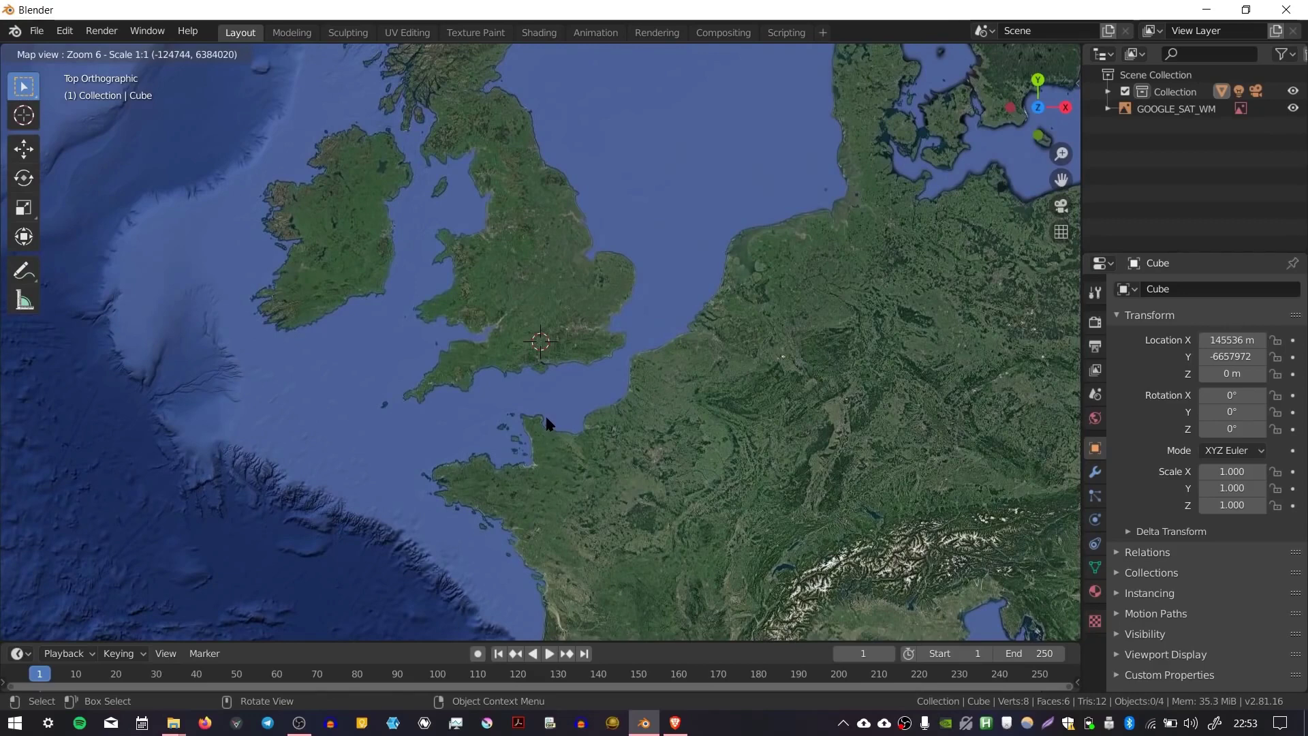
- Send the basemap to london at zoom level 15
key("g")
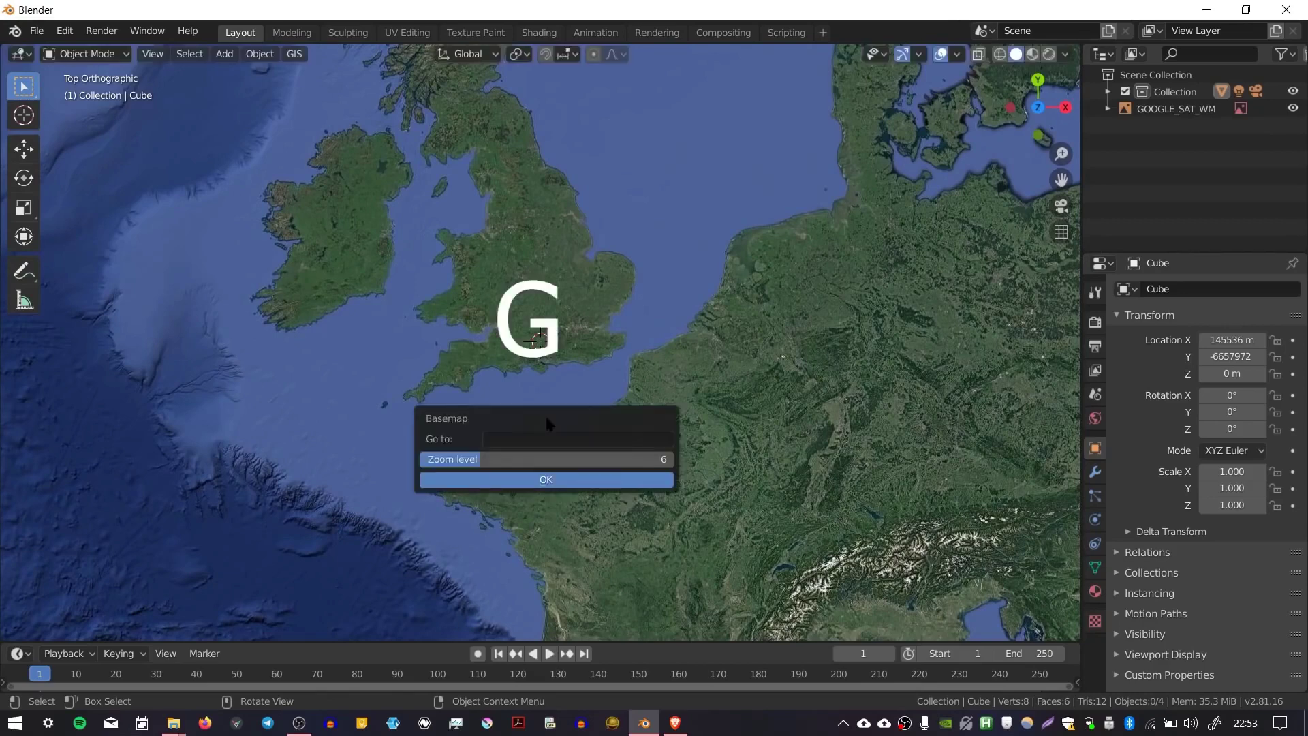
left_click(548, 438)
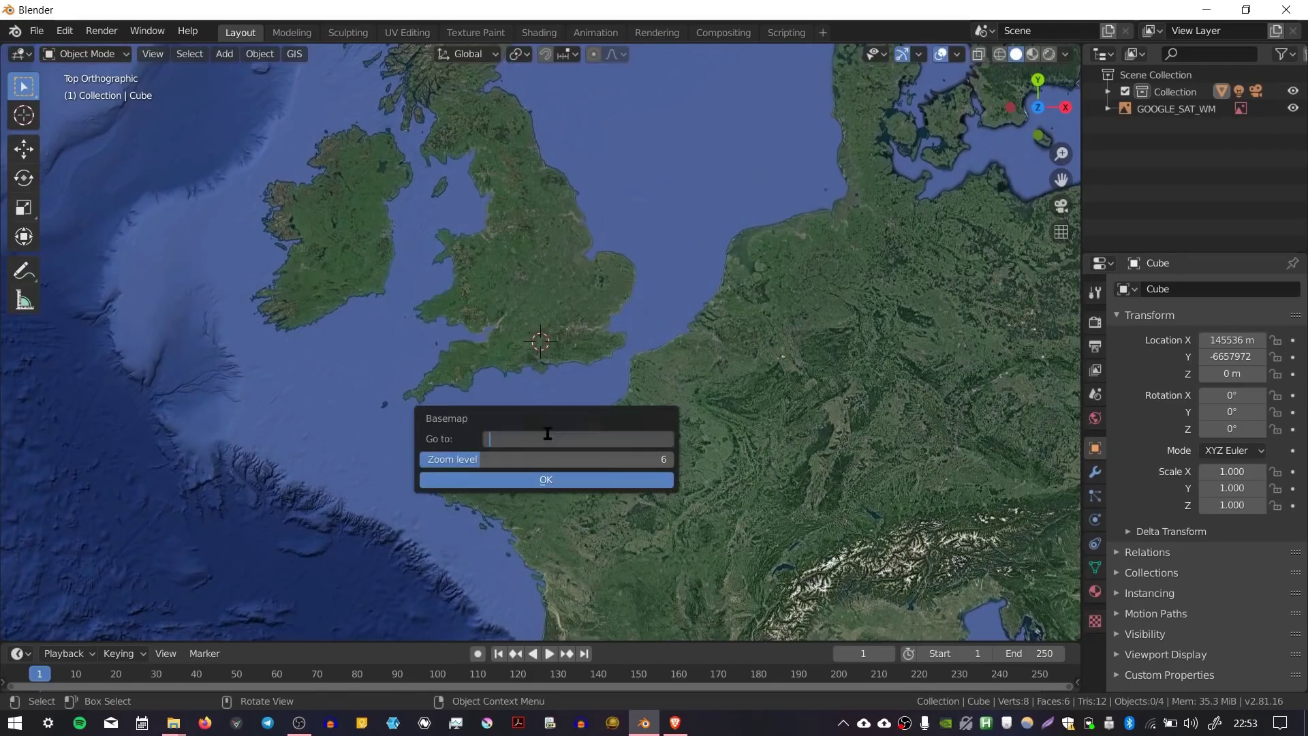
left_click(630, 458)
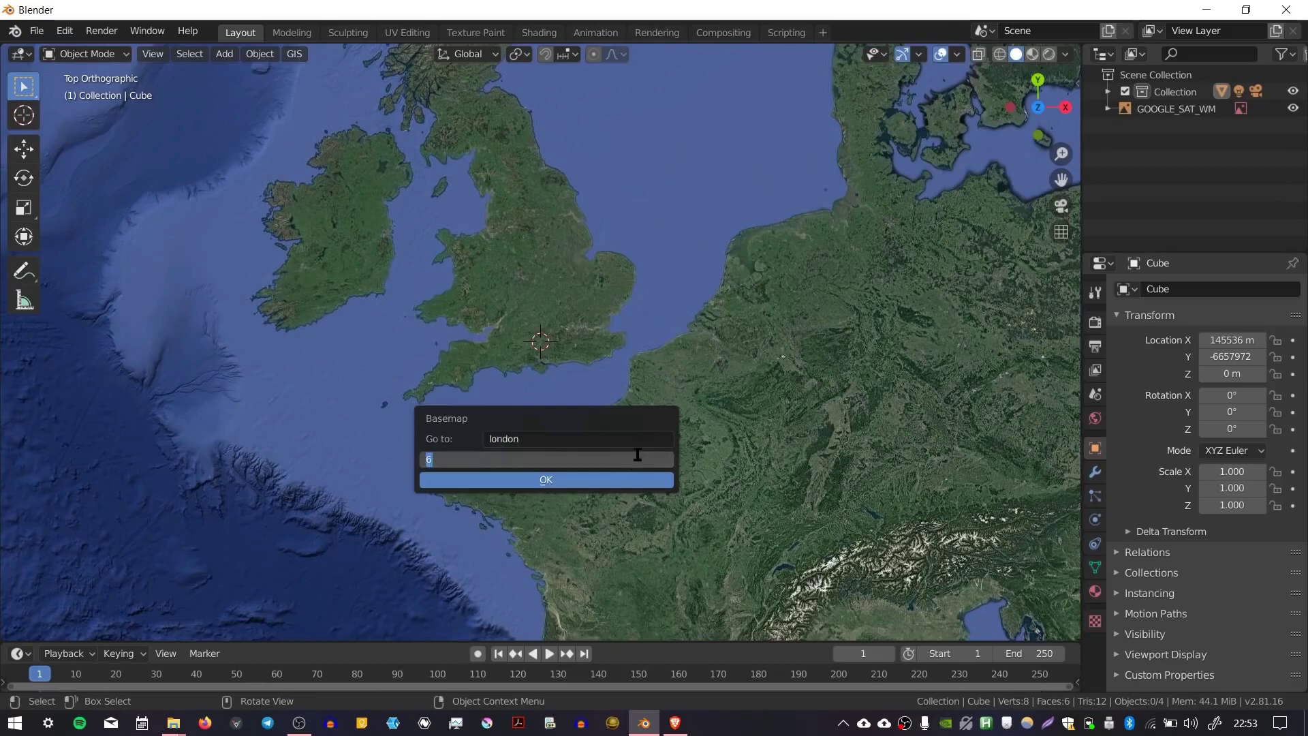
type("15")
left_click(508, 480)
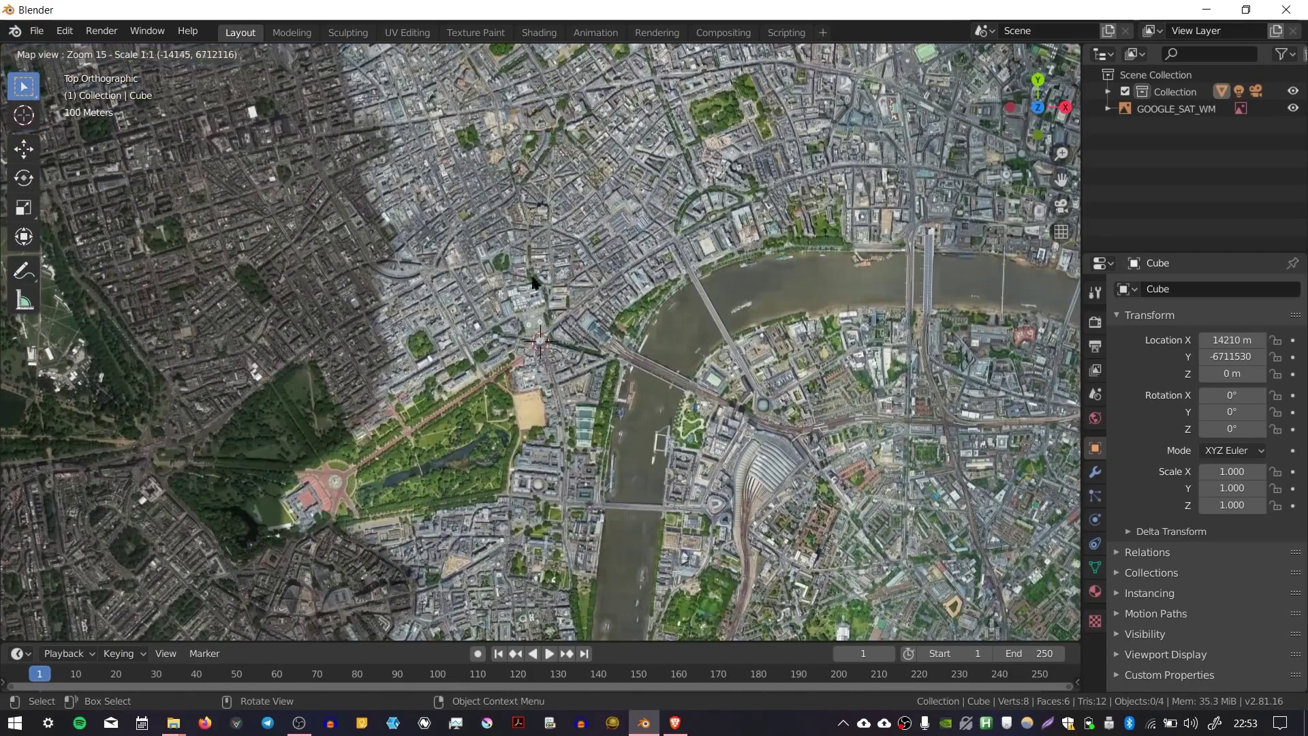
- Centre the basemap on the Thames bend in central London and export the visible area as a textured plane
middle_click_drag(762, 347, 678, 367)
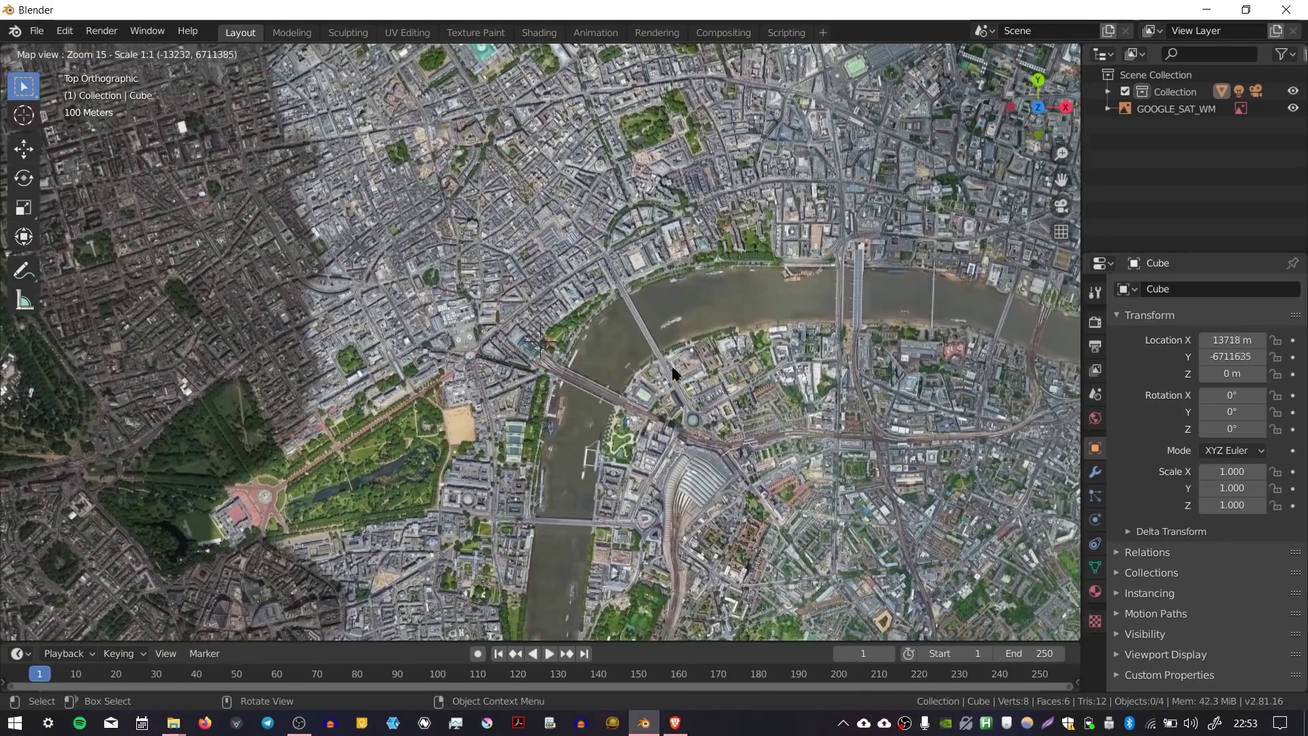
middle_click_drag(765, 359, 670, 368)
left_click_drag(671, 374, 563, 397)
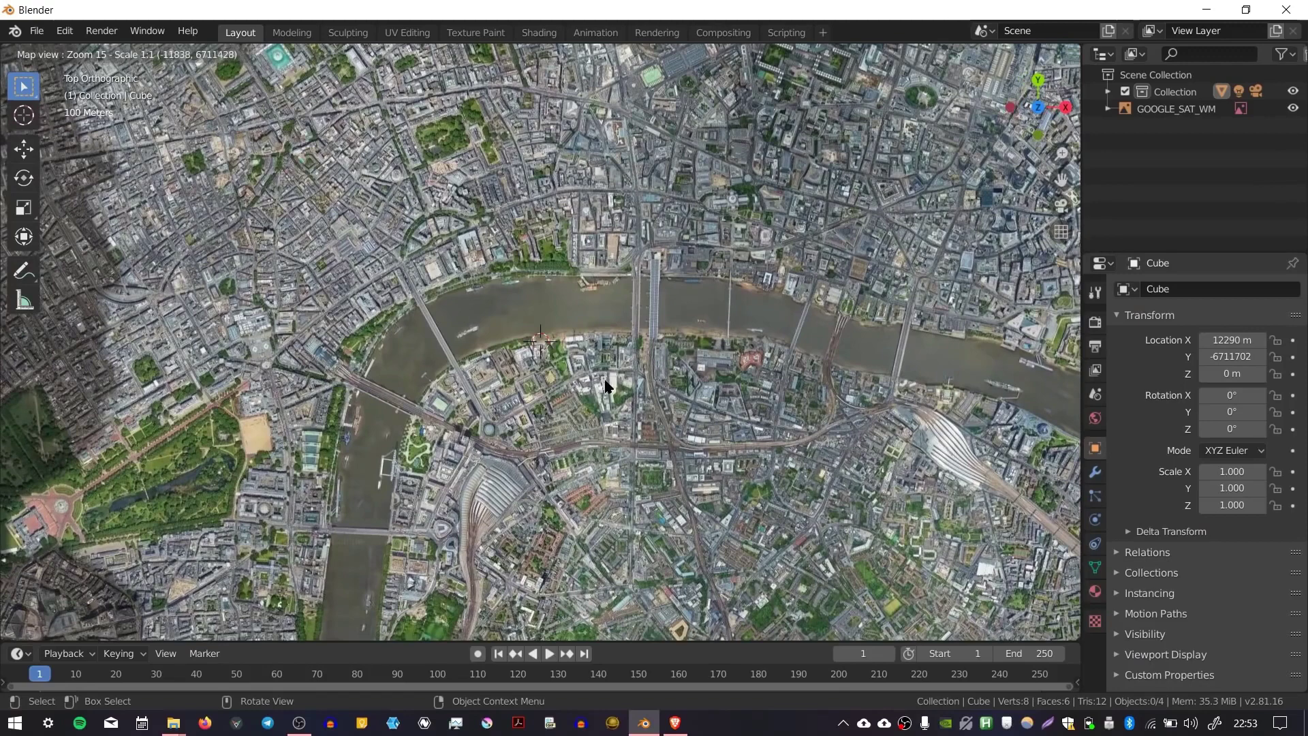
key("e")
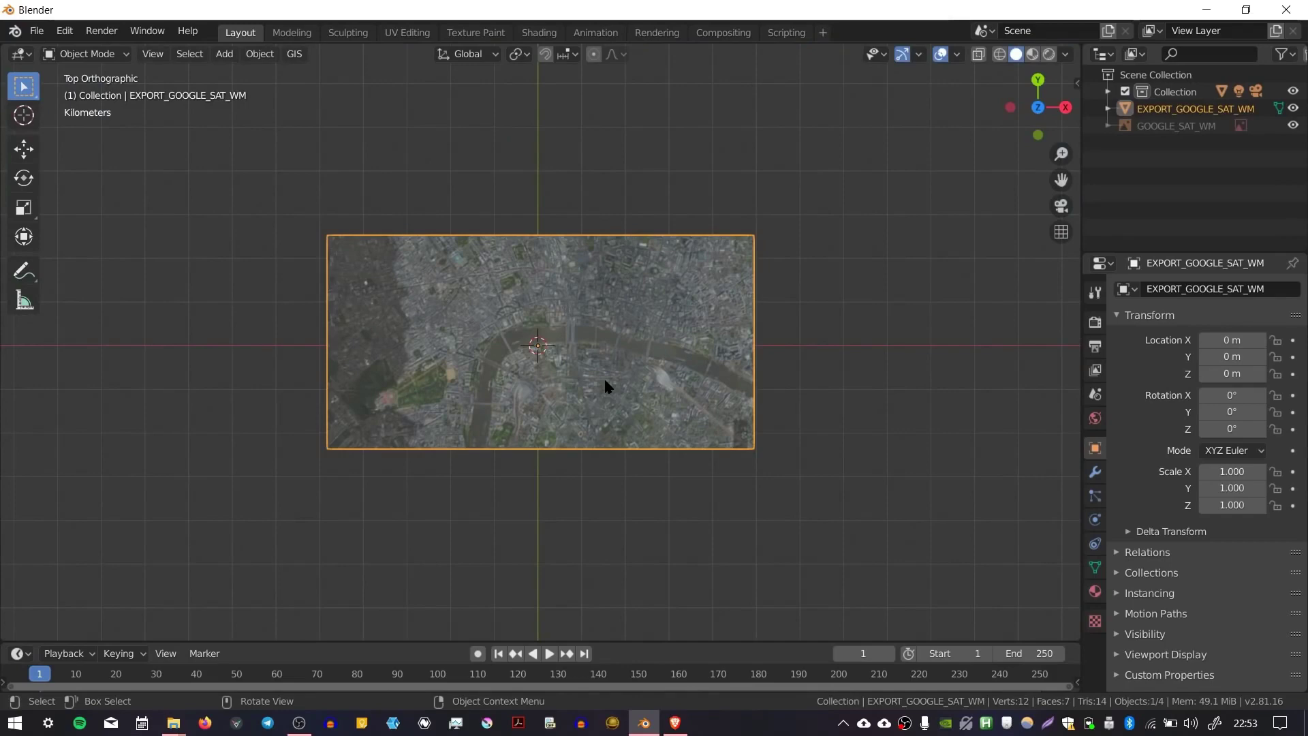
- Get SRTM elevation data for the exported London satellite plane and inspect the resulting terrain
middle_click_drag(513, 402, 581, 304)
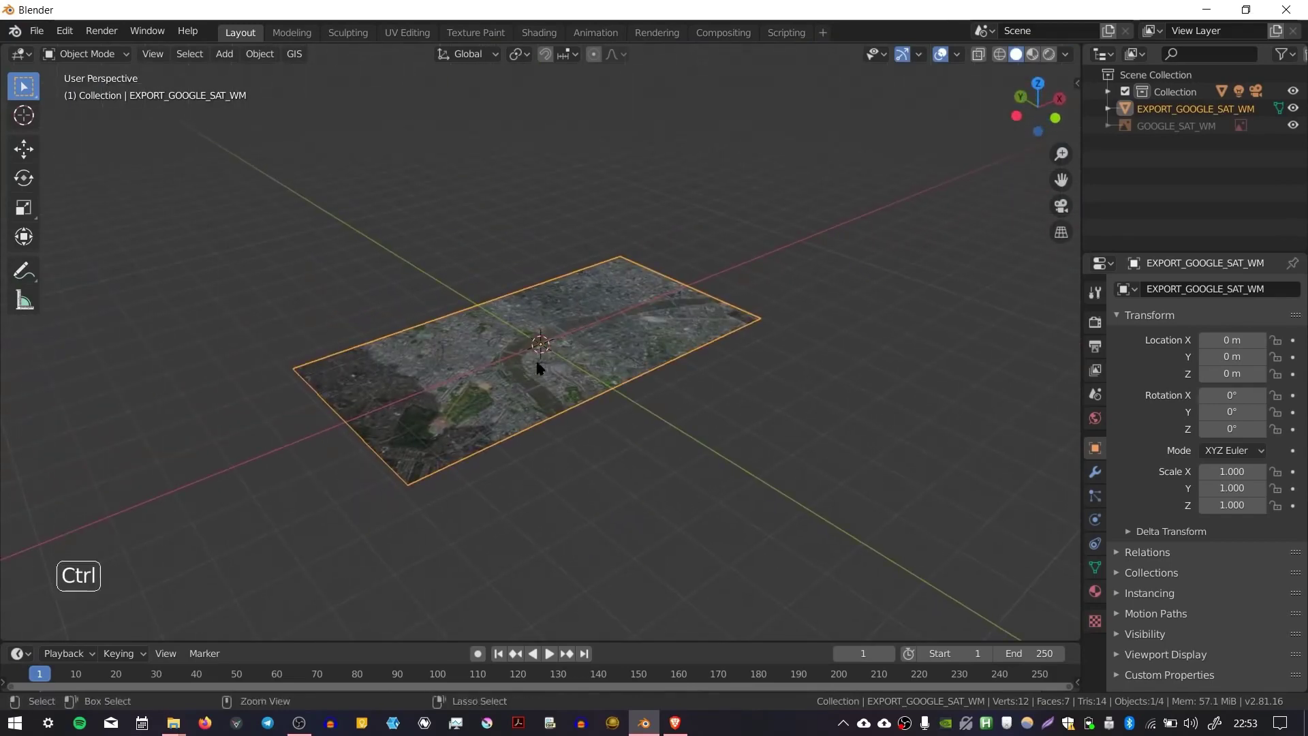
middle_click_drag(538, 368, 549, 331, "ctrl")
middle_click_drag(548, 330, 576, 334, "ctrl")
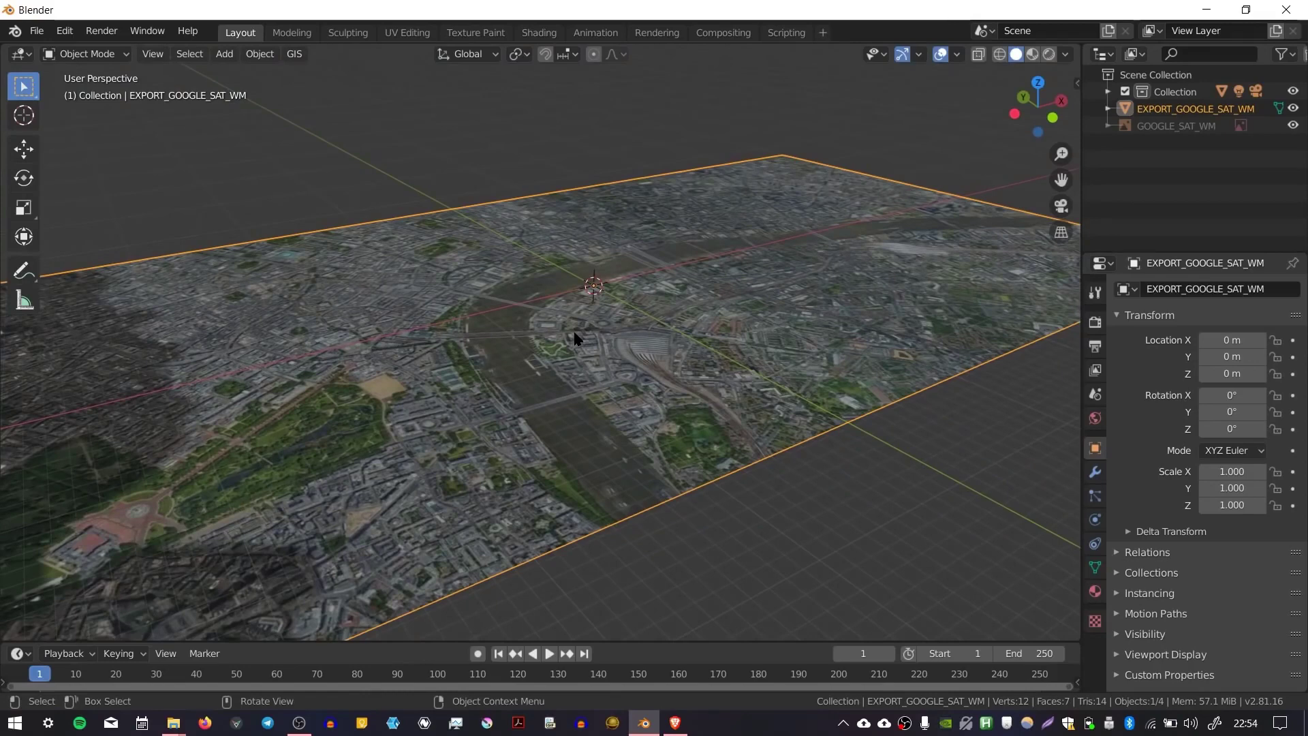
left_click(473, 178)
left_click(466, 239)
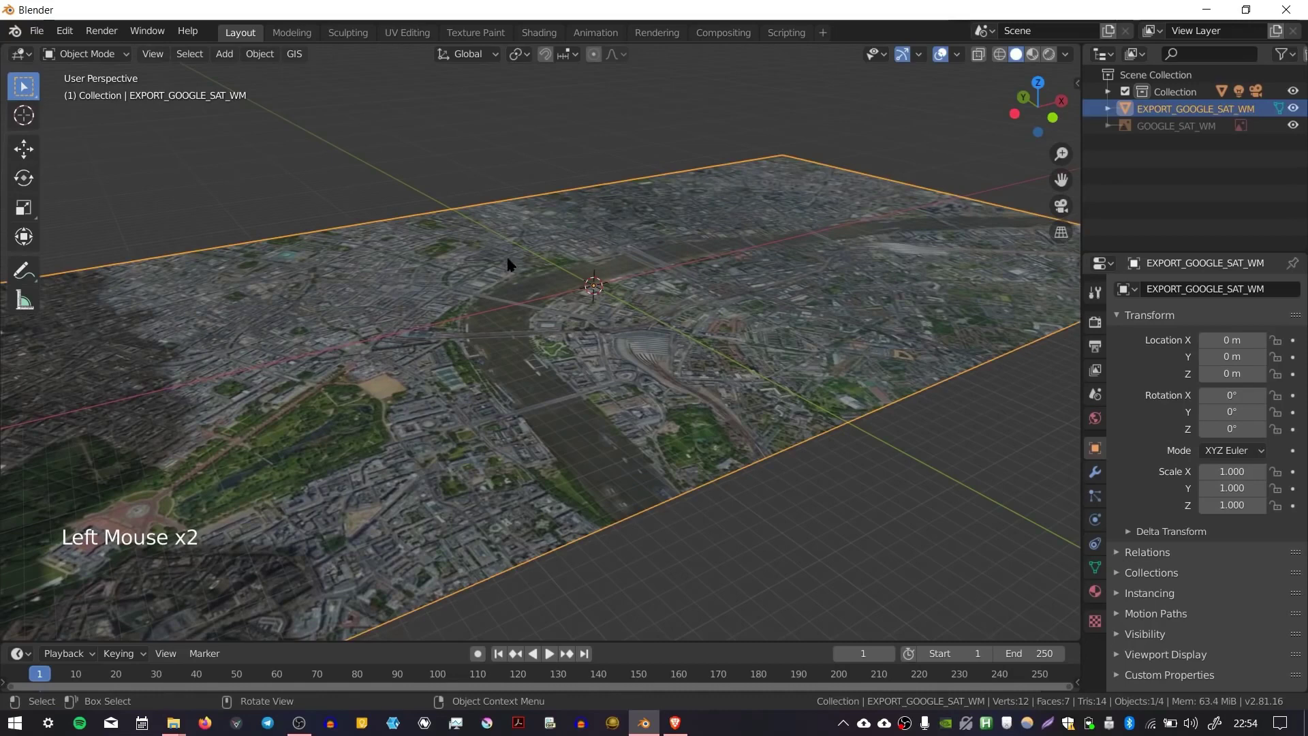
left_click(295, 56)
mouse_move(325, 100)
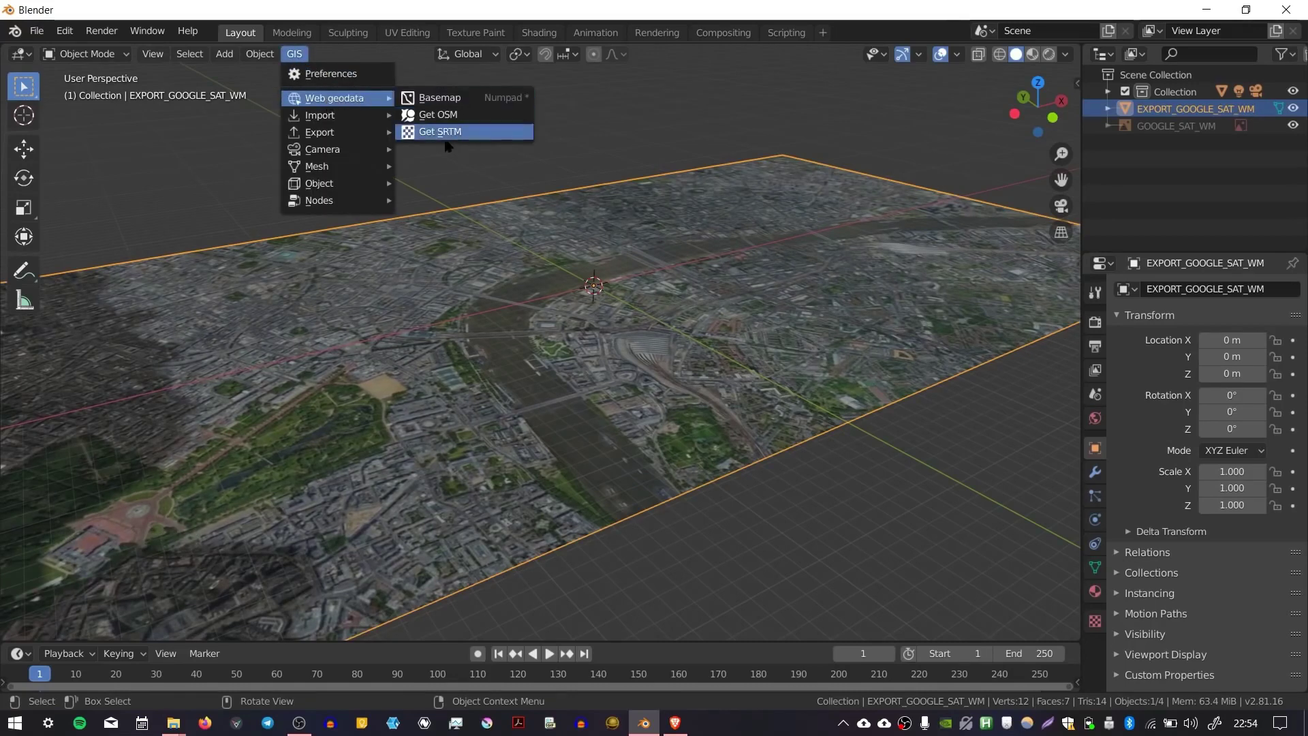
left_click(458, 133)
middle_click_drag(468, 198, 320, 362)
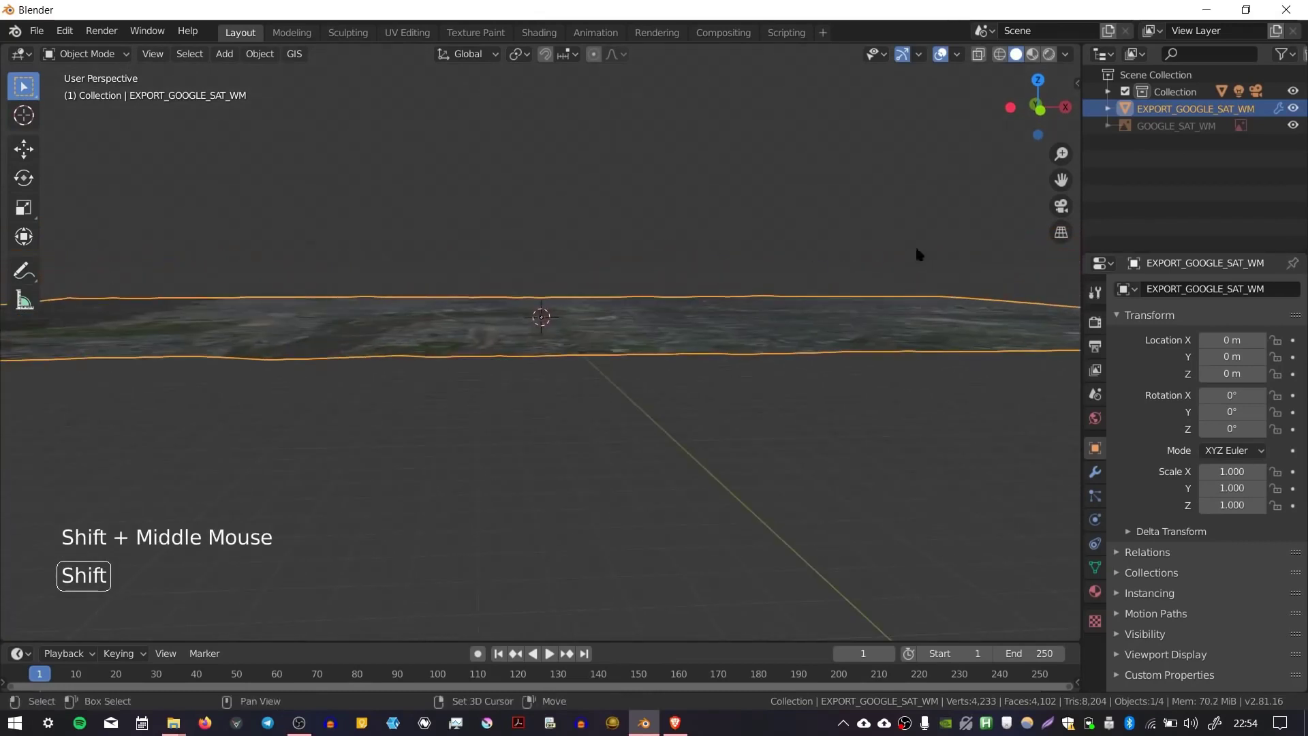
middle_click_drag(917, 255, 722, 336, "shift")
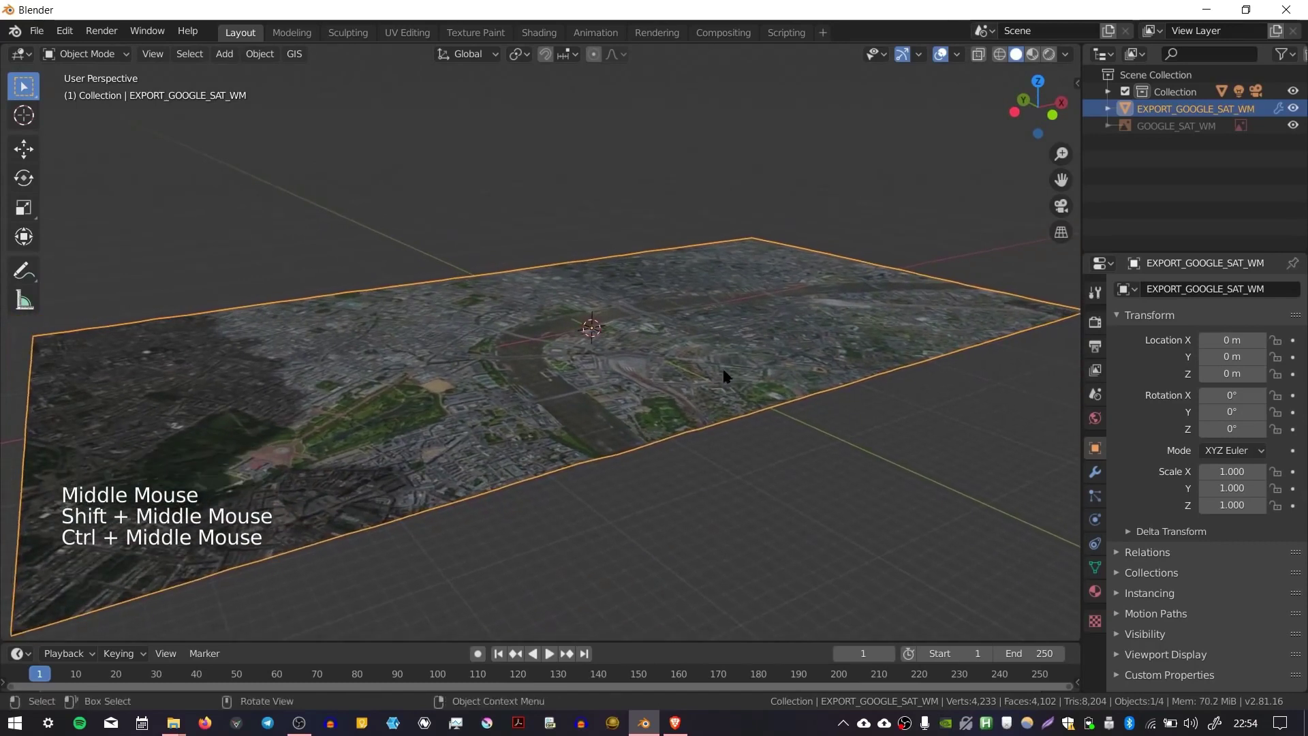
- Get OSM data for the terrain with all way types from building to waterway, taking elevation from EXPORT_GOOGLE_SAT_WM
left_click(732, 443)
left_click(597, 321)
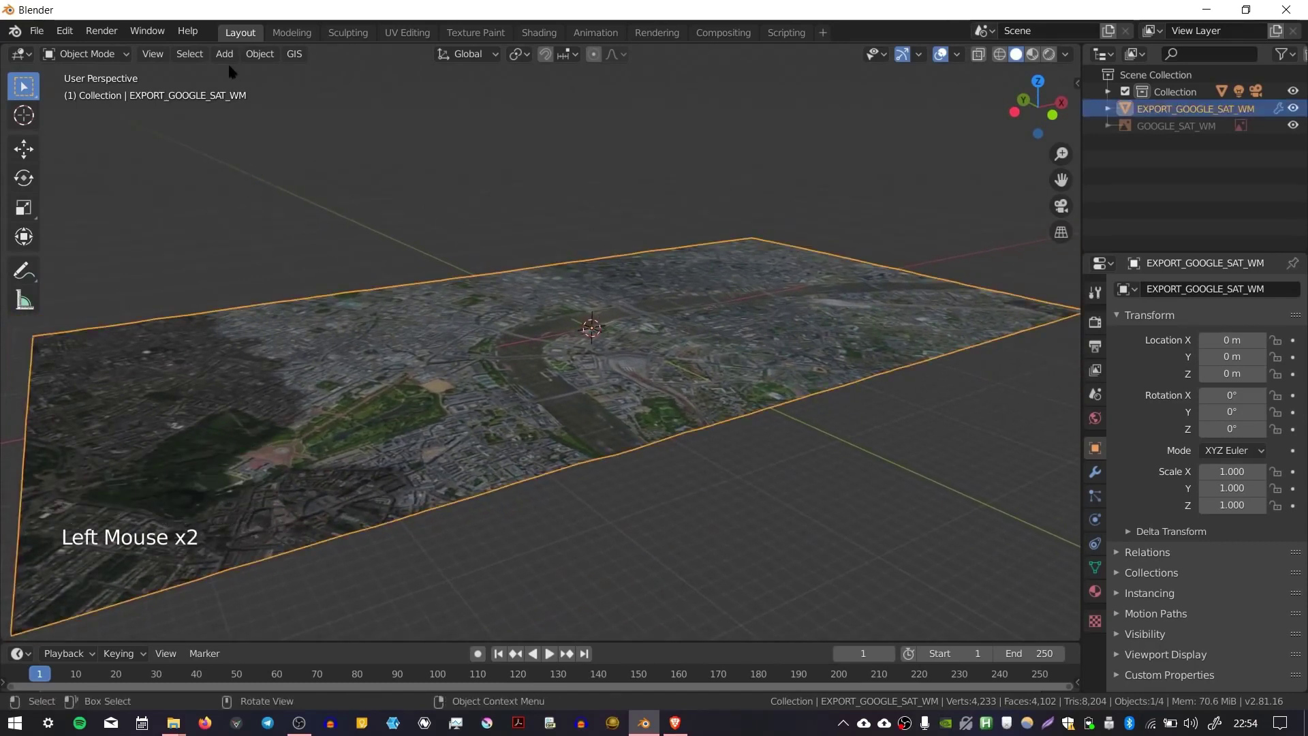
left_click(294, 54)
mouse_move(317, 103)
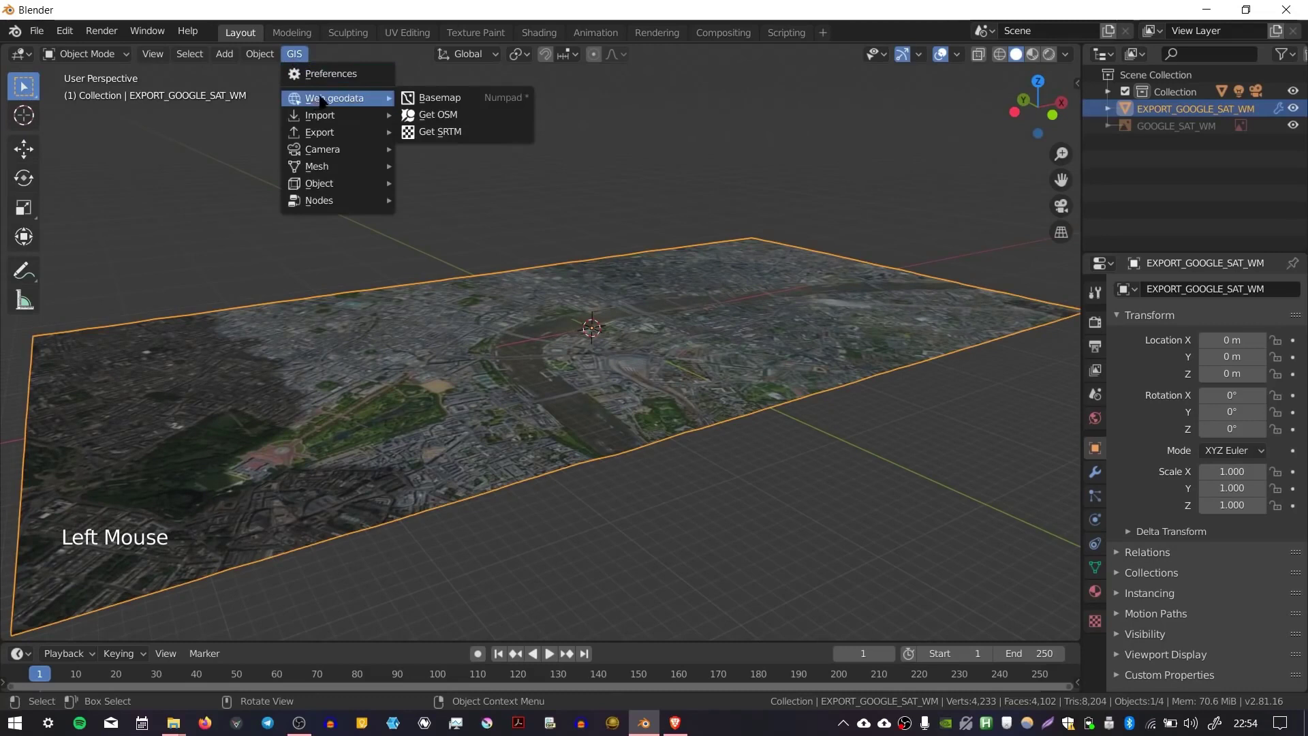
left_click(447, 117)
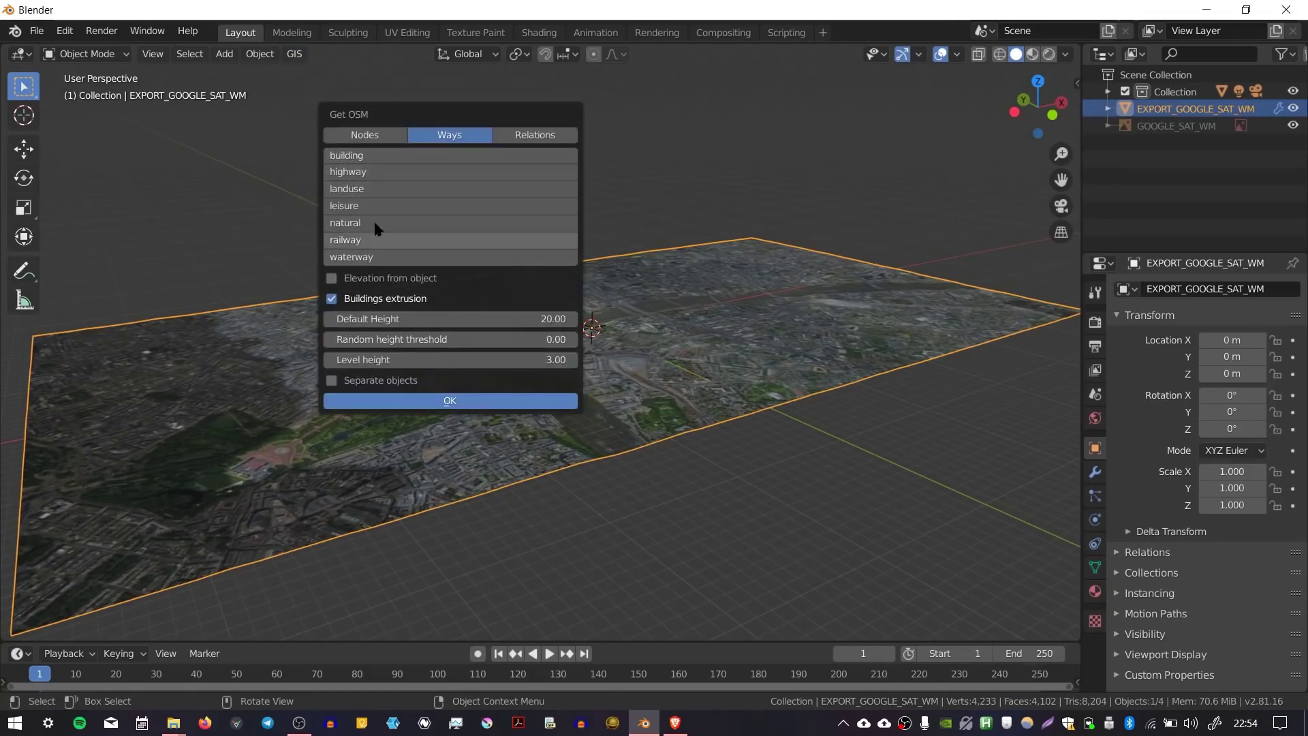
left_click_drag(374, 161, 390, 257, "shift")
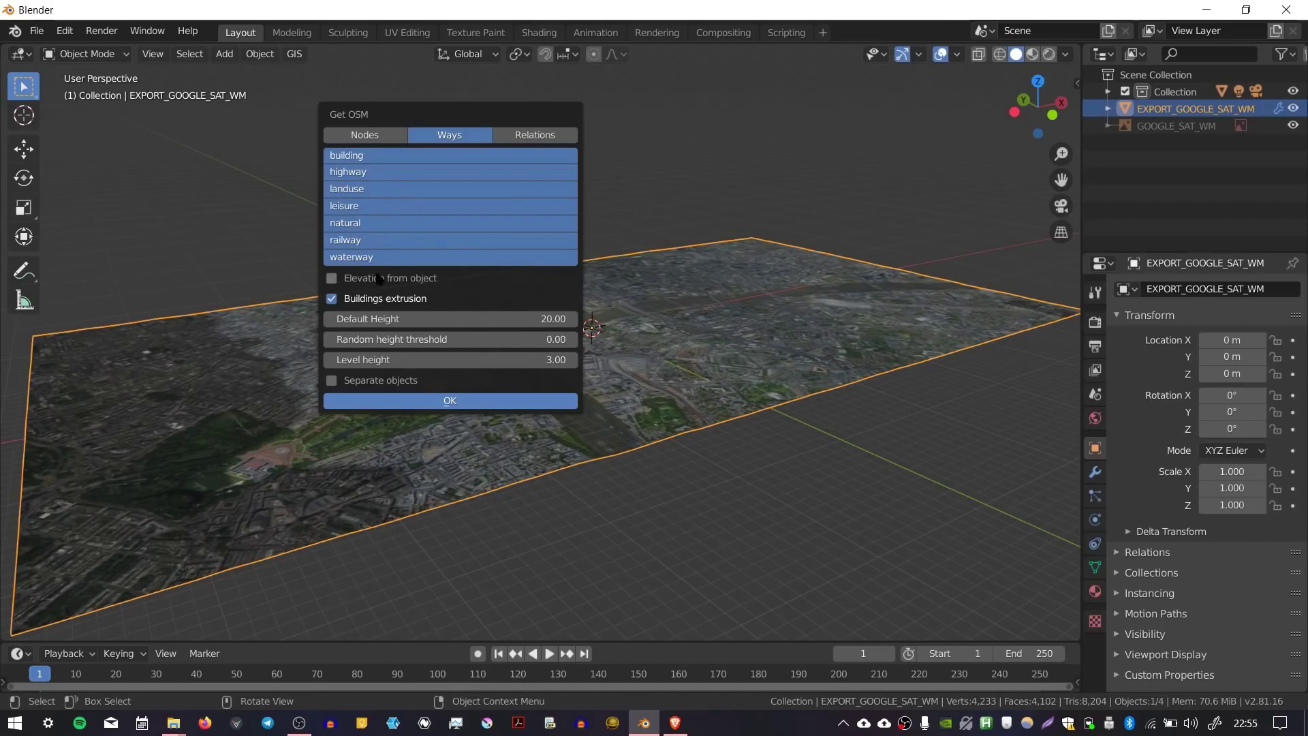
left_click(379, 279)
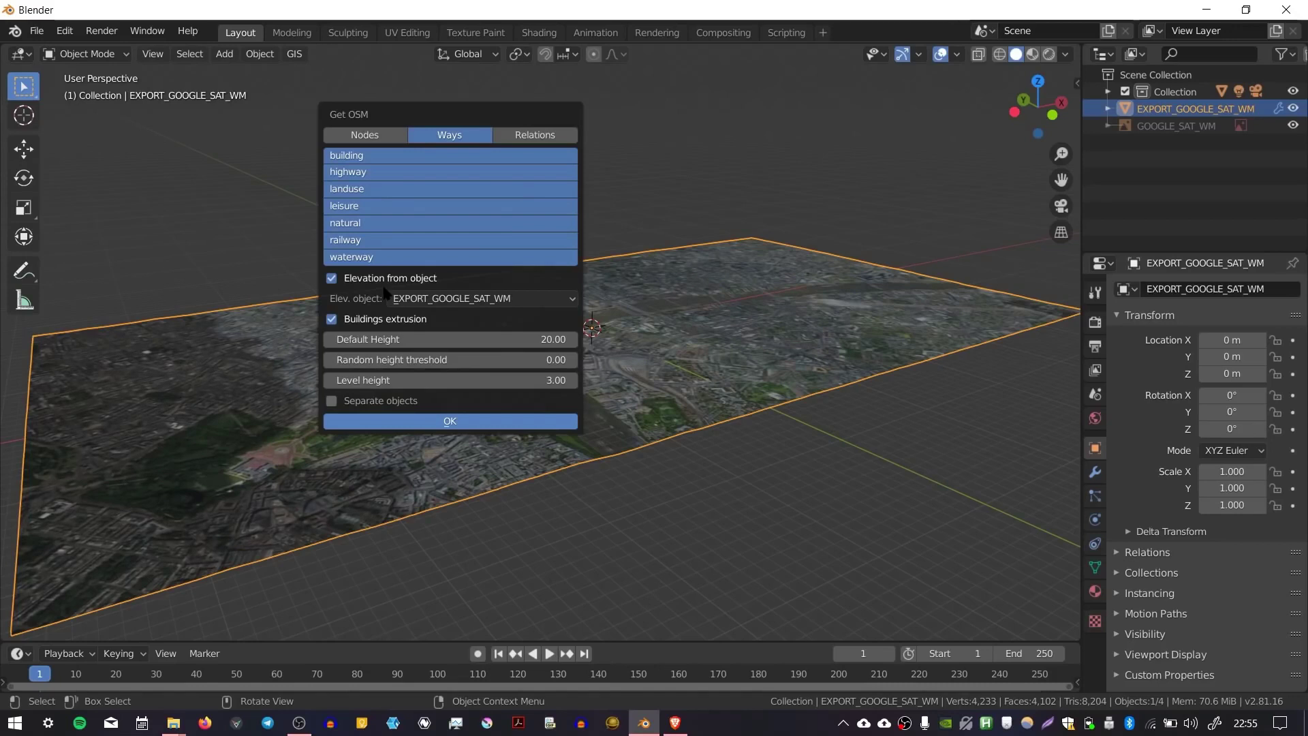
left_click(437, 423)
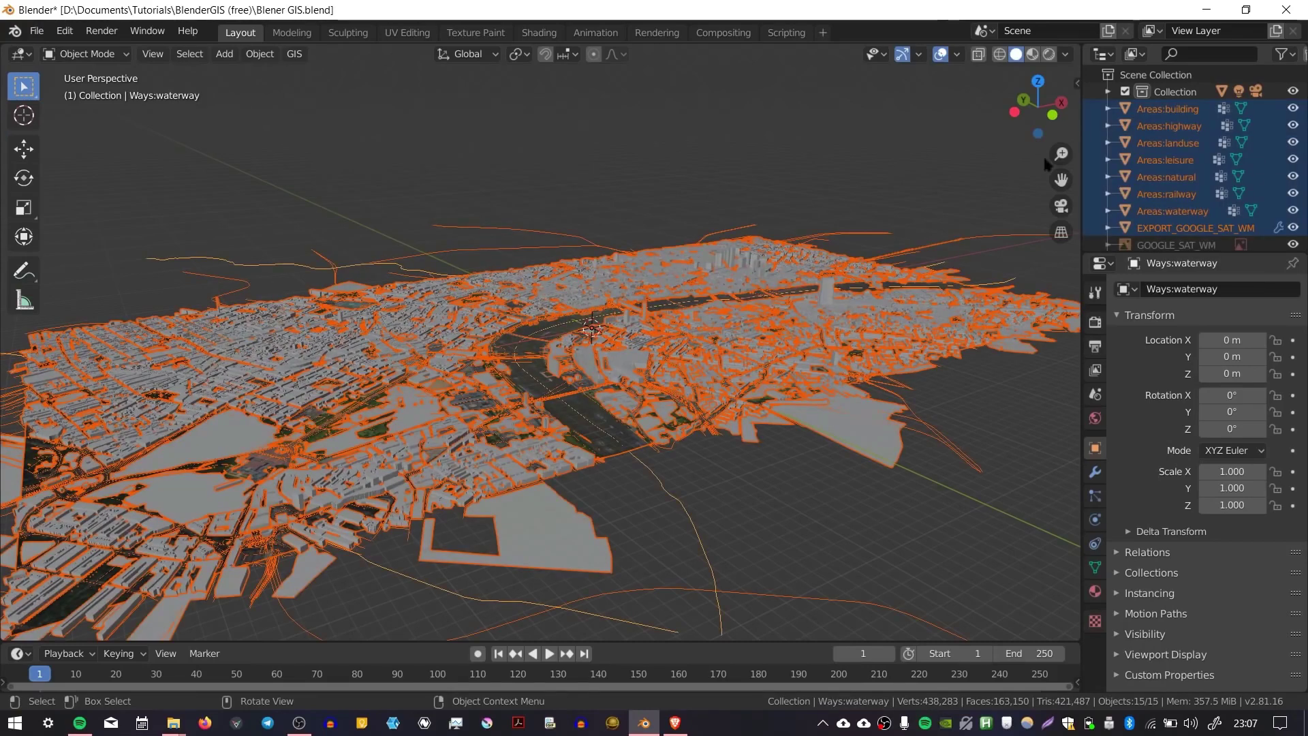
- Examine the imported area layers one by one, selecting building, highway, landuse, leisure, natural, railway and waterway
left_click(1175, 111)
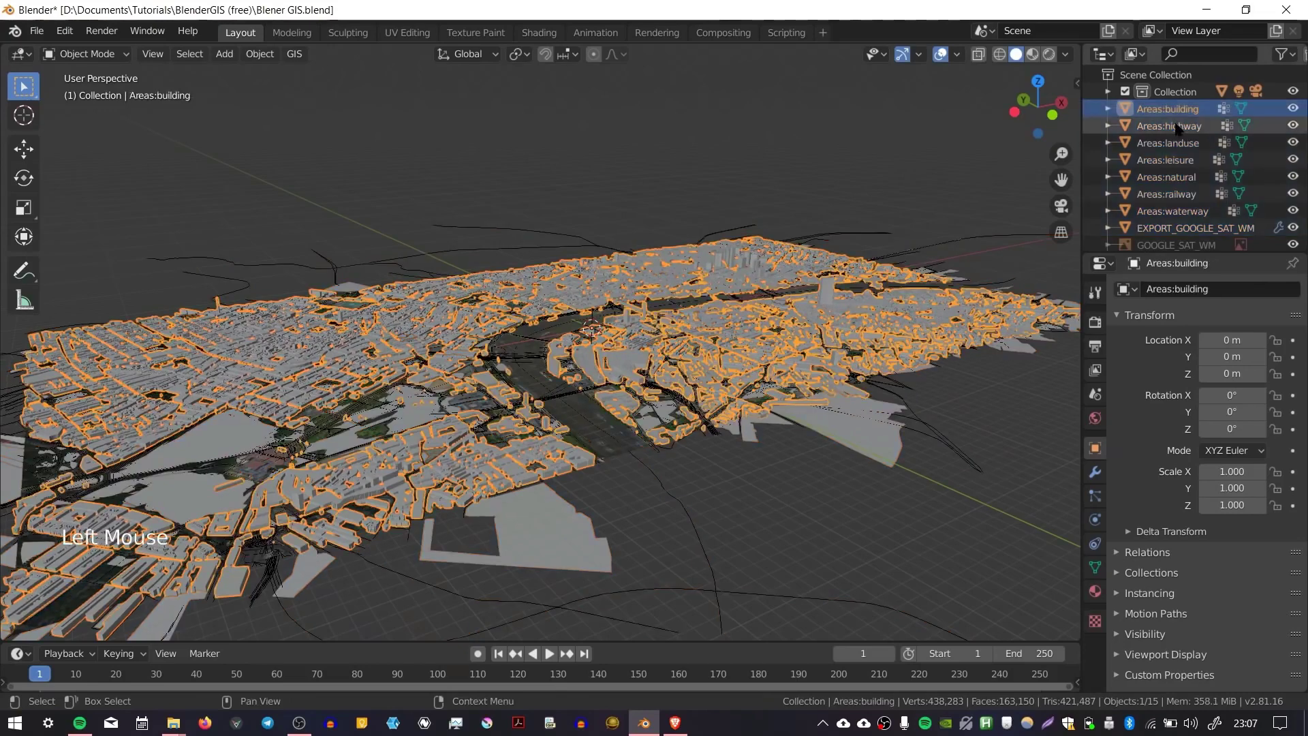
left_click(1169, 127)
left_click(1169, 143)
left_click(1170, 166)
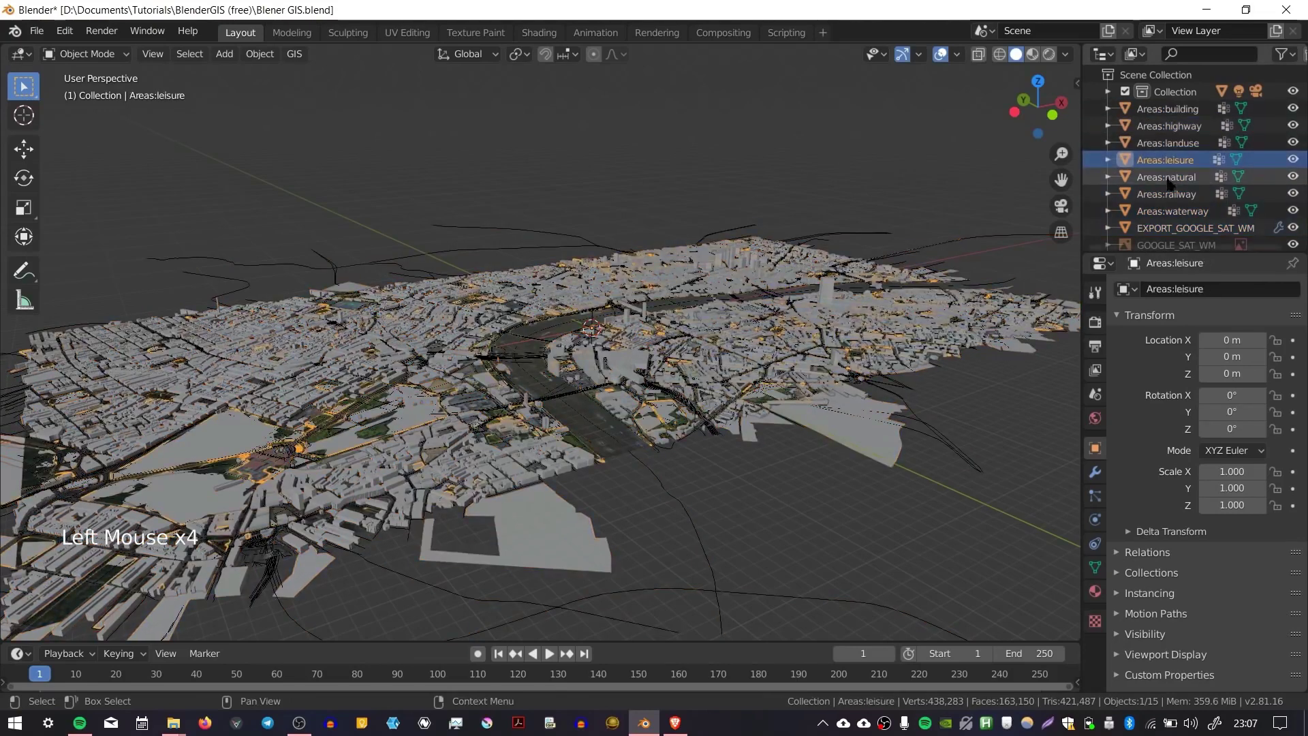
left_click(1169, 178)
left_click(1166, 199)
left_click(1167, 210)
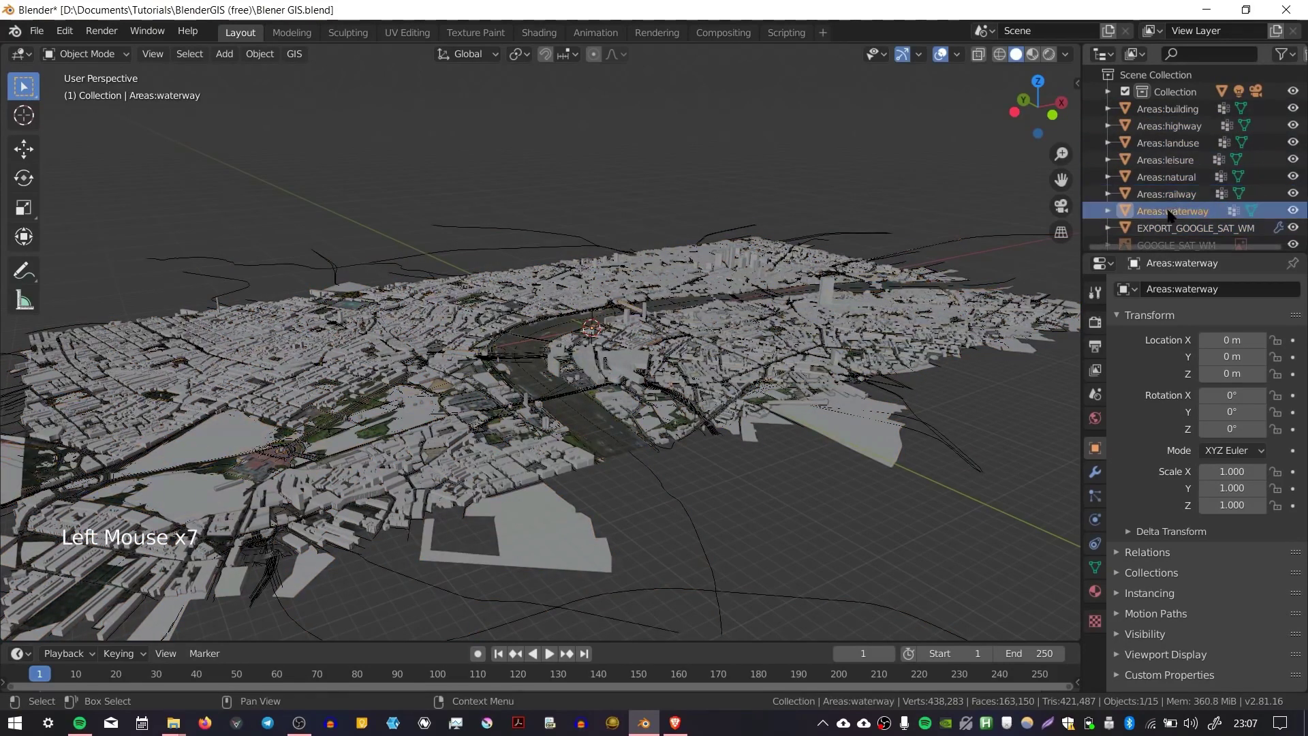
middle_click_drag(555, 392, 554, 386)
left_click(1164, 193)
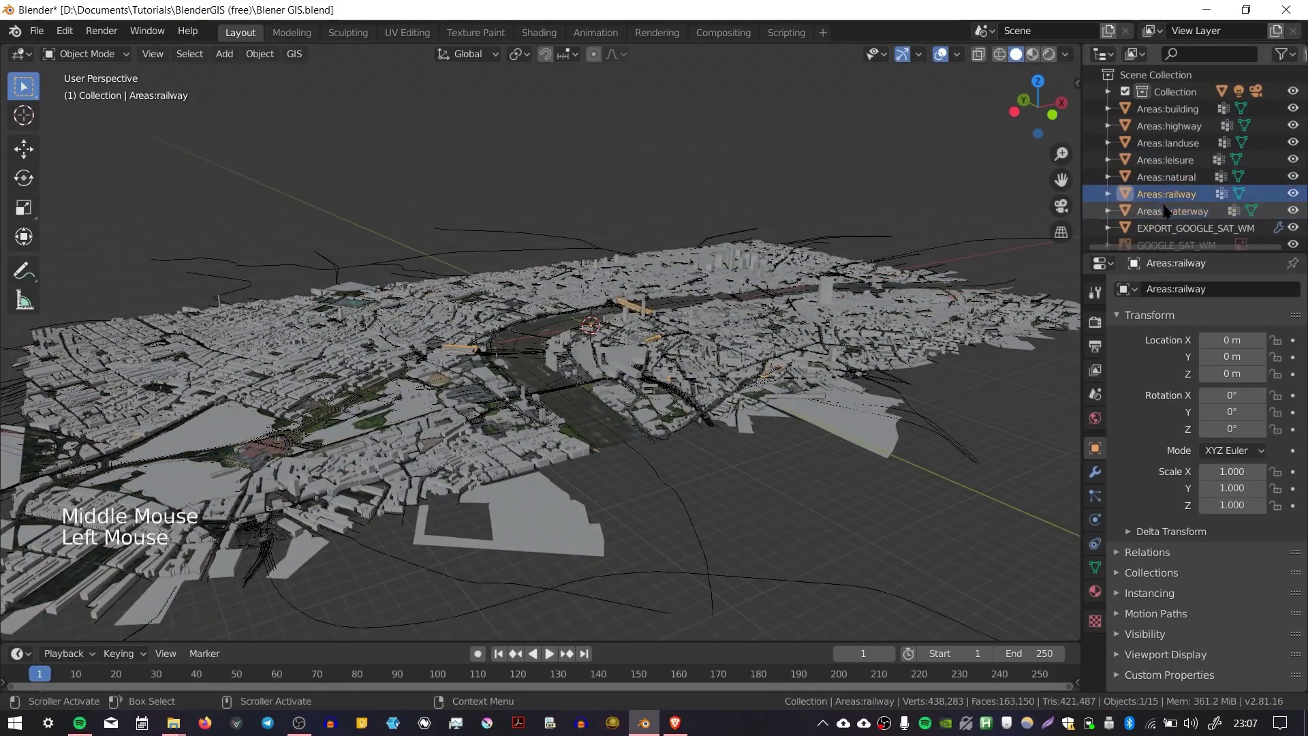
left_click(1165, 209)
- Inspect the generated city from several angles, selecting the landuse areas and the railway ways in the scene
left_click(506, 525)
middle_click_drag(647, 330, 681, 337)
middle_click_drag(681, 338, 559, 327)
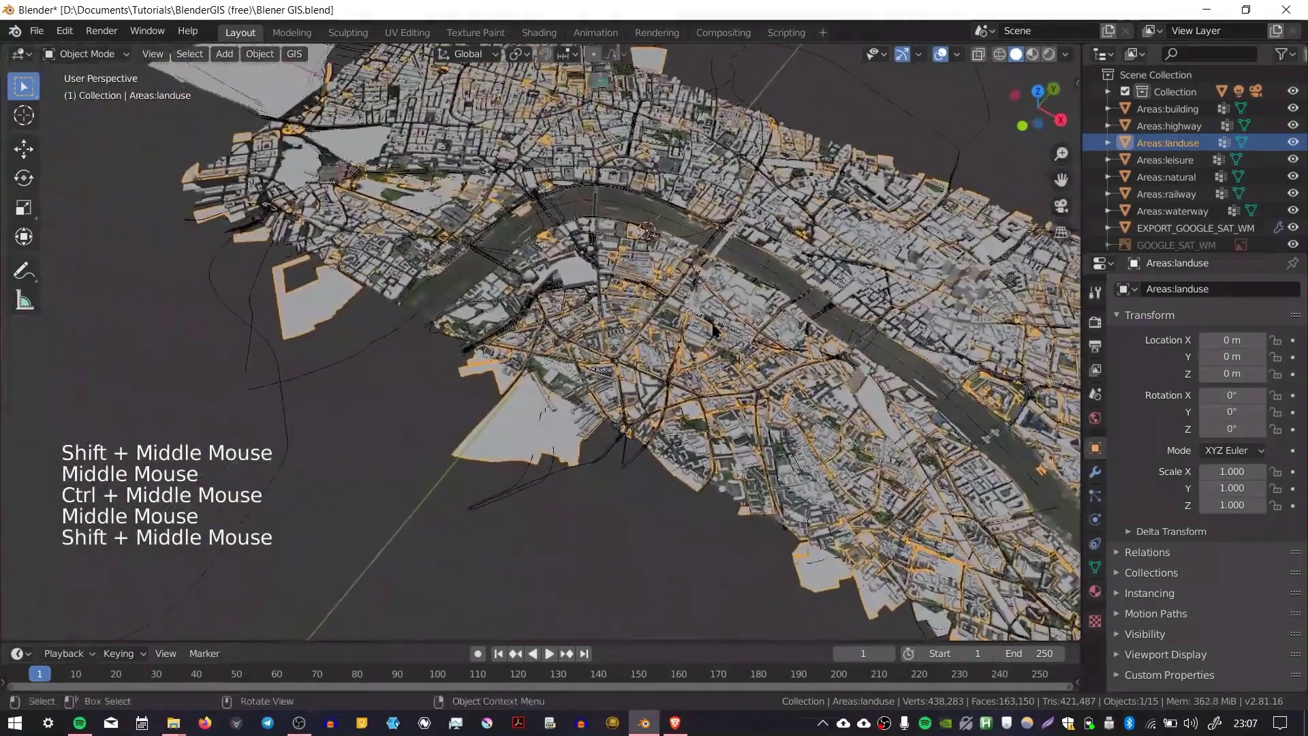
left_click(390, 333)
middle_click_drag(390, 333, 469, 420)
left_click(165, 457)
mouse_move(583, 352)
middle_mouse_down("ctrl")
mouse_move(598, 214)
mouse_move(590, 374)
mouse_move(592, 280)
mouse_move(585, 341)
middle_mouse_up("ctrl")
mouse_move(584, 341)
middle_mouse_down("ctrl")
mouse_move(576, 286)
mouse_move(588, 370)
mouse_move(584, 340)
mouse_move(572, 351)
middle_mouse_up("ctrl")
middle_click_drag(572, 351, 566, 265)
mouse_move(545, 470)
middle_mouse_down("ctrl")
mouse_move(540, 385)
mouse_move(666, 356)
mouse_move(632, 407)
middle_mouse_up("ctrl")
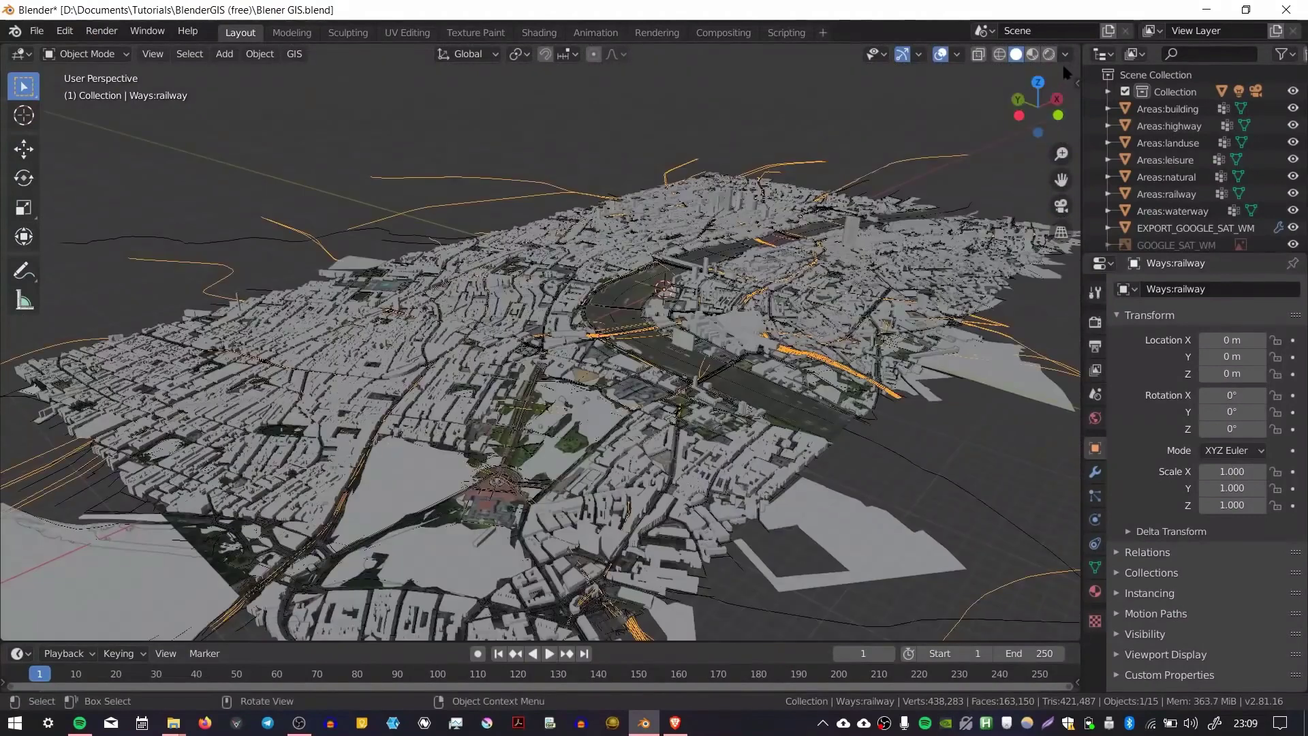
- Enable Cavity with type Both in the viewport shading and view the city model with it
left_click(1064, 55)
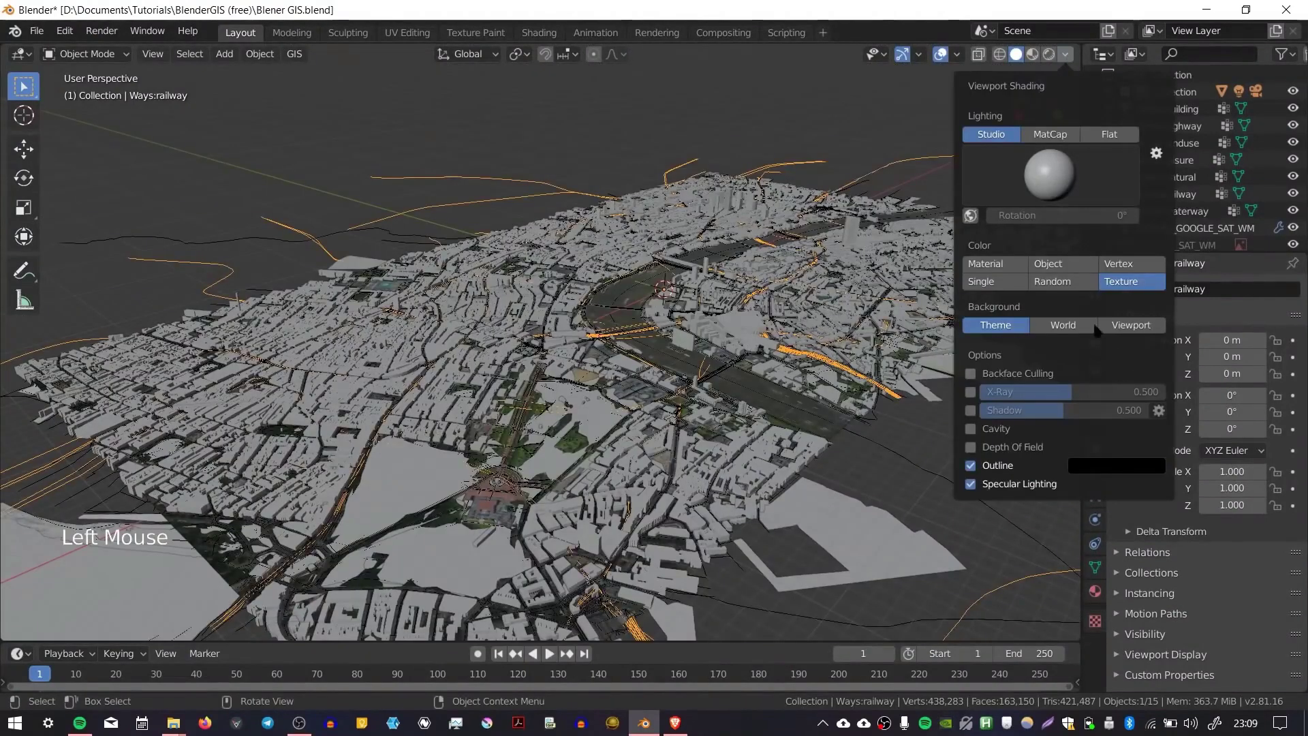
left_click(1087, 428)
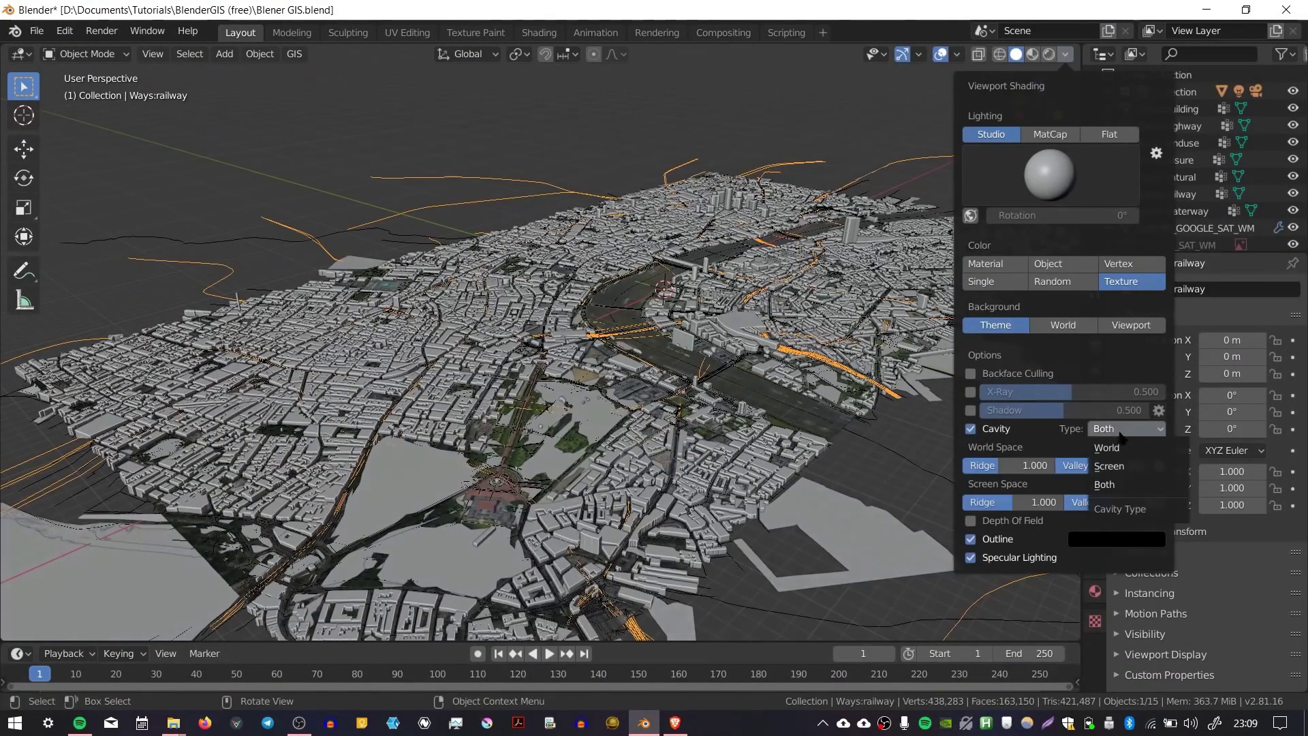
mouse_move(621, 300)
middle_mouse_down()
mouse_move(691, 300)
mouse_move(685, 204)
middle_mouse_up()
middle_click_drag(688, 307, 903, 288, "shift")
middle_click_drag(632, 357, 655, 317, "shift")
middle_click_drag(654, 317, 690, 300, "shift")
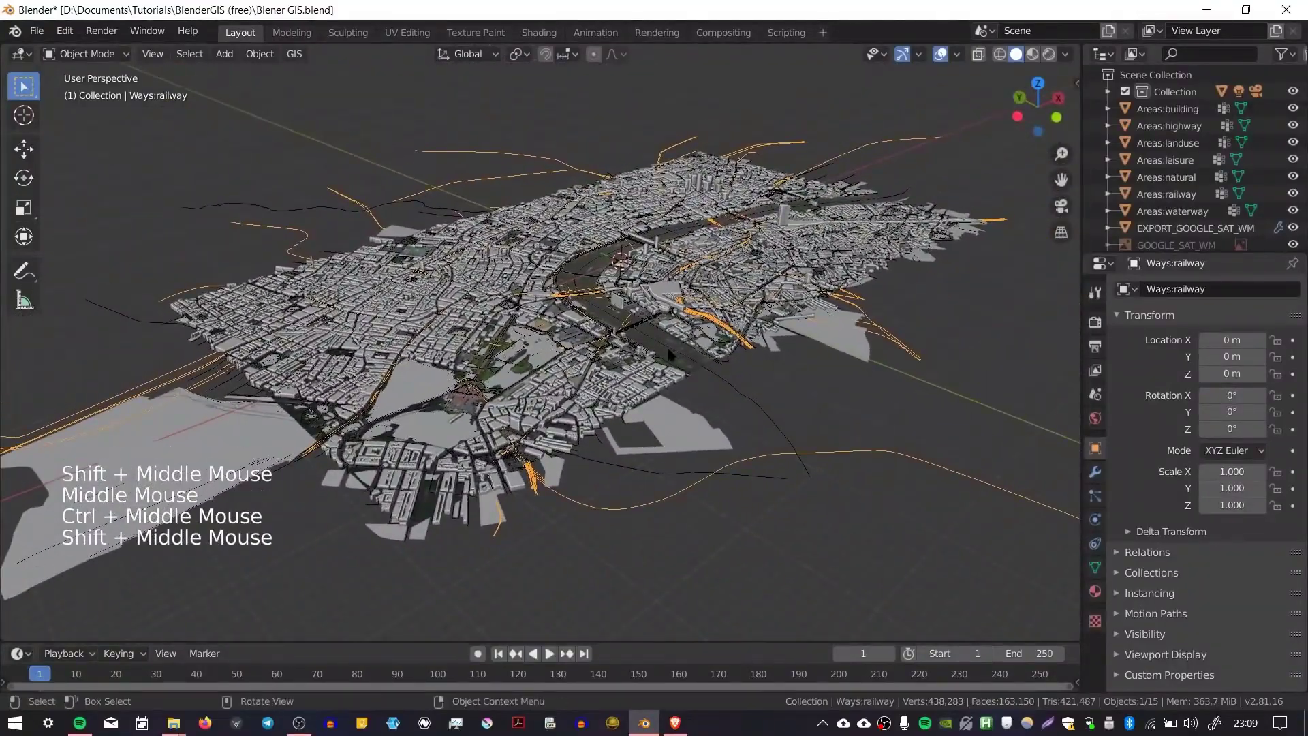